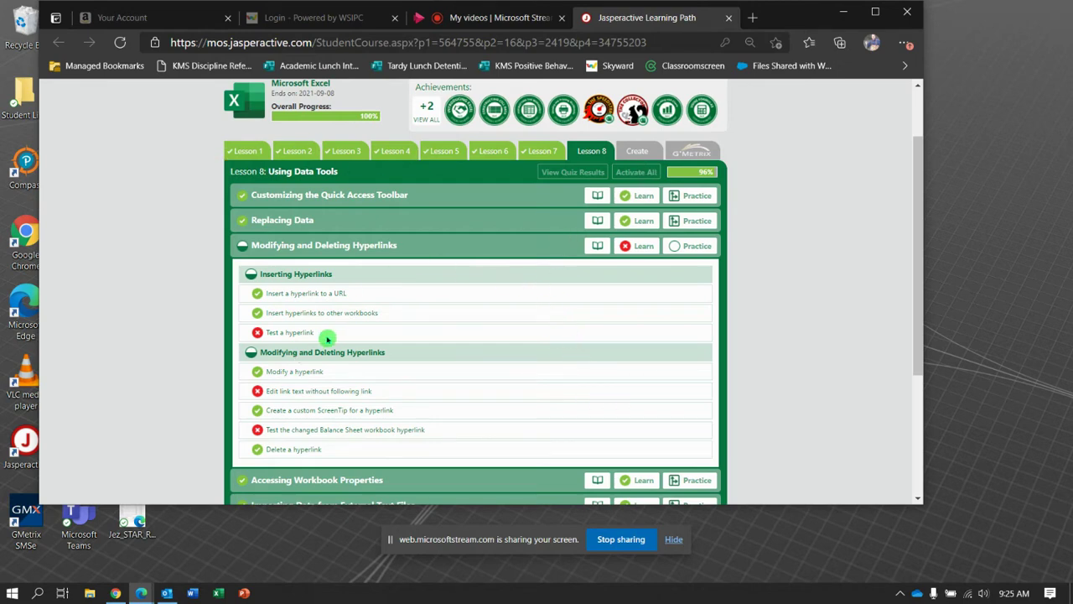
# Launch the Modifying and Deleting Hyperlinks exercise and enlarge the workbook window to fill the space beside the instructions.
pyautogui.click(697, 246)
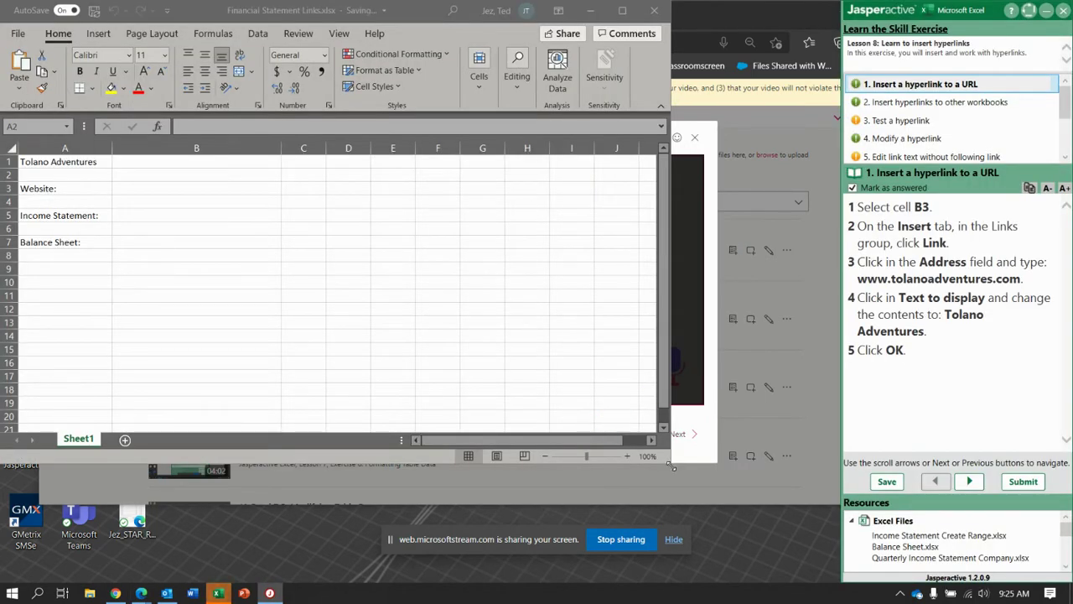
pyautogui.moveTo(671, 465); pyautogui.dragTo(837, 580)
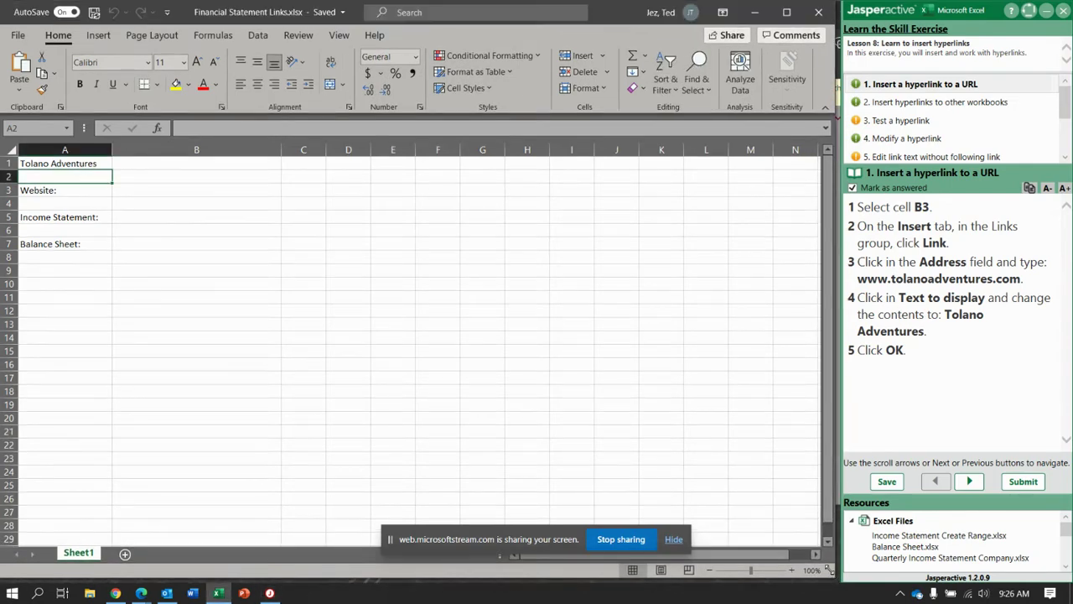
pyautogui.click(166, 191)
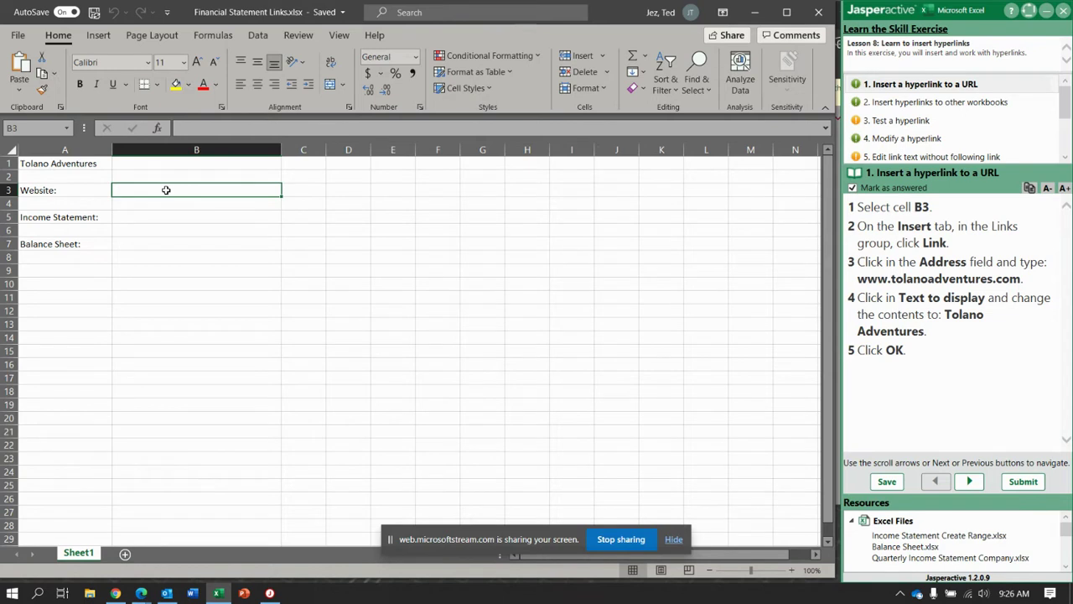
pyautogui.click(98, 36)
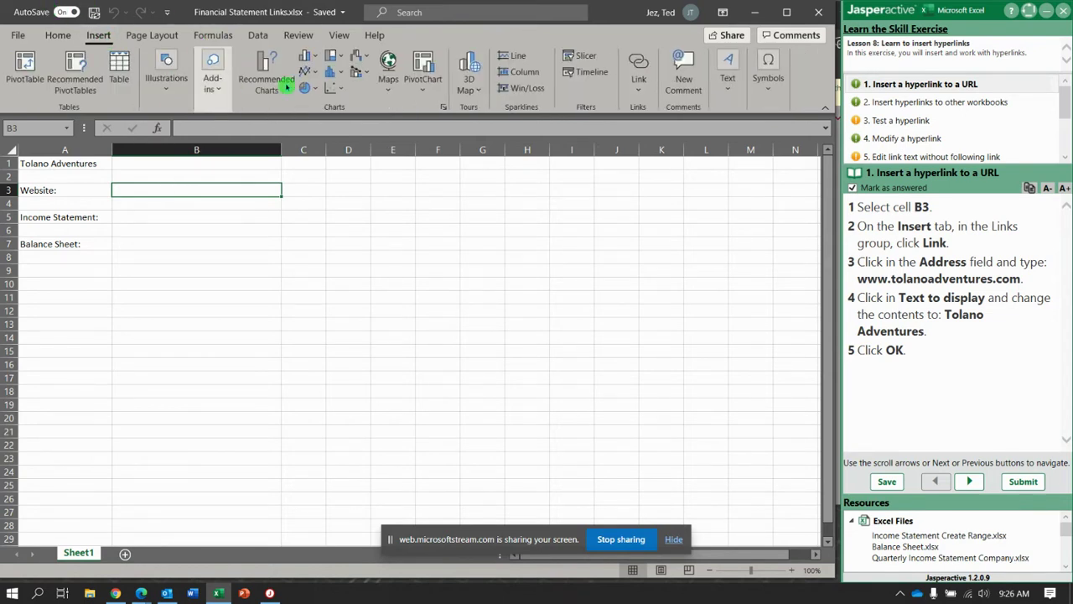
pyautogui.click(641, 67)
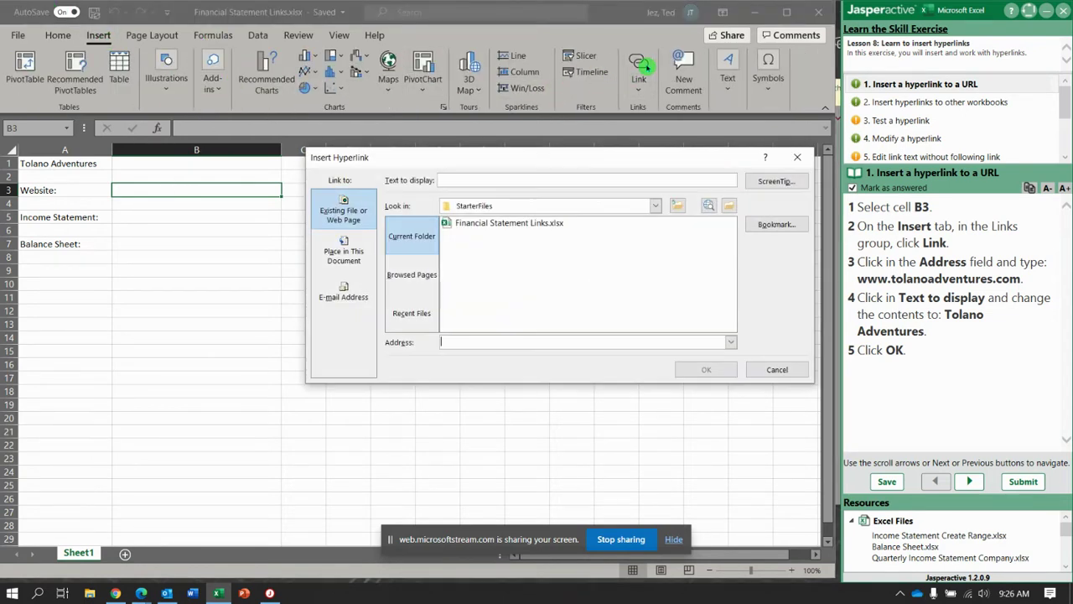
pyautogui.click(480, 342)
pyautogui.write('w')
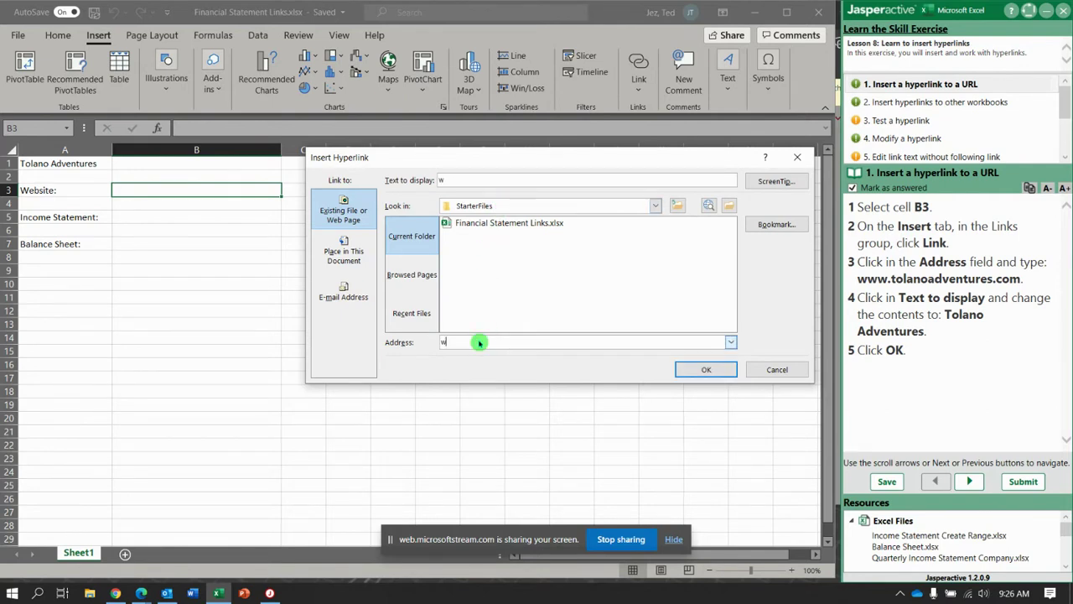
pyautogui.write('ww.tolanoadventures.com/')
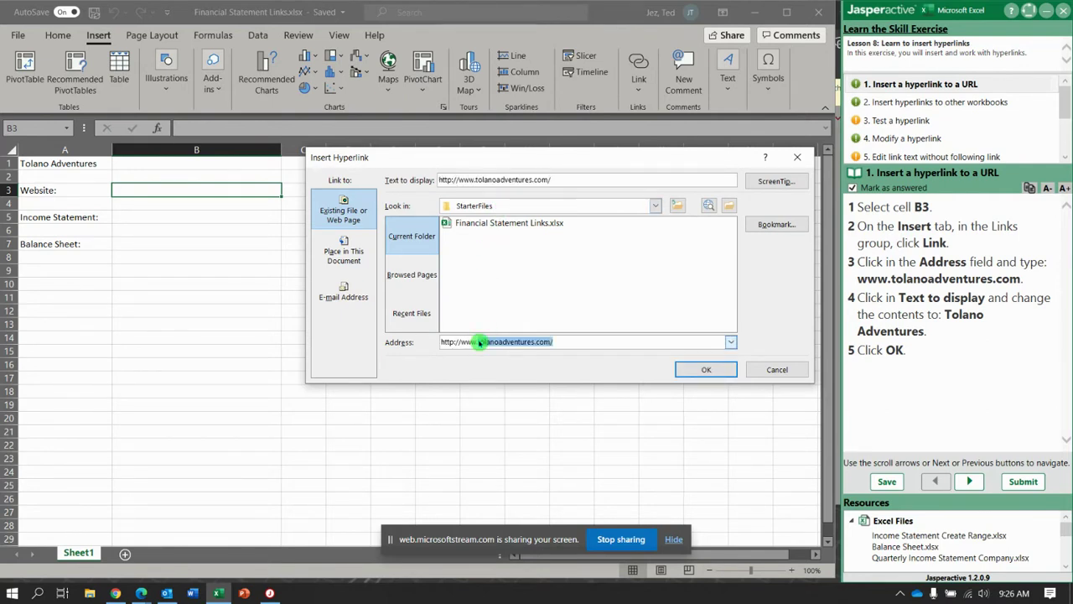
# Change the website link's display text to "Tolano Adventures" and insert the hyperlink.
pyautogui.click(484, 179)
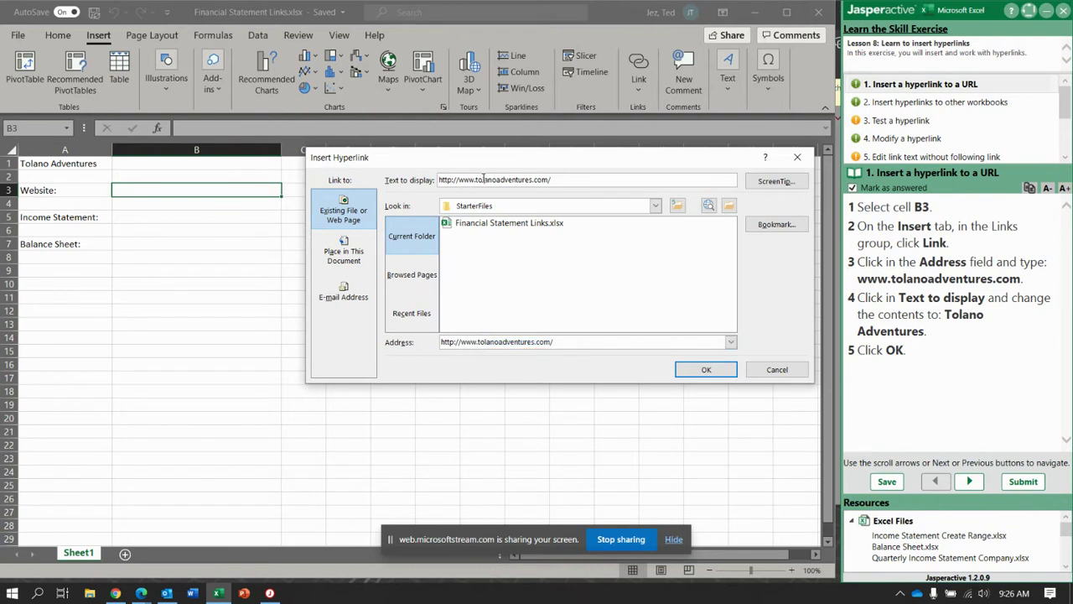
pyautogui.moveTo(561, 178); pyautogui.dragTo(421, 172)
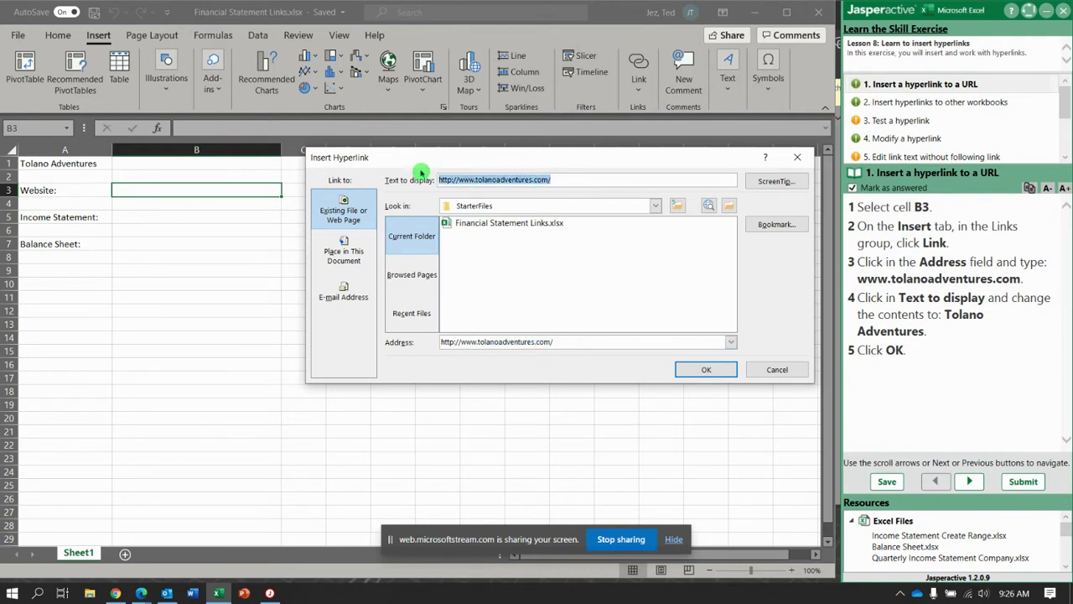
pyautogui.write('Tolano Adventures')
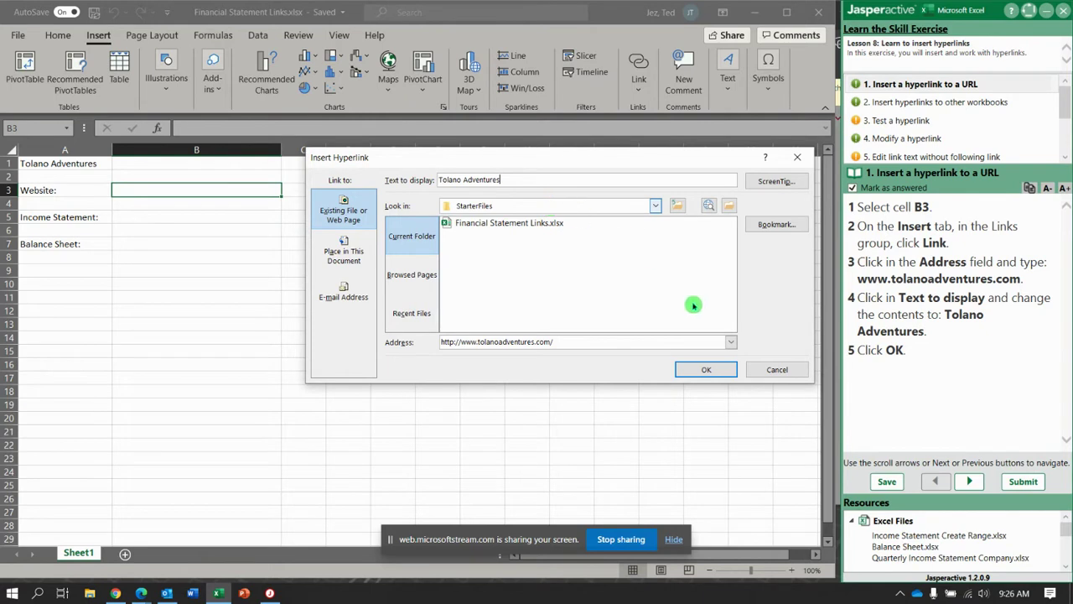
pyautogui.click(707, 371)
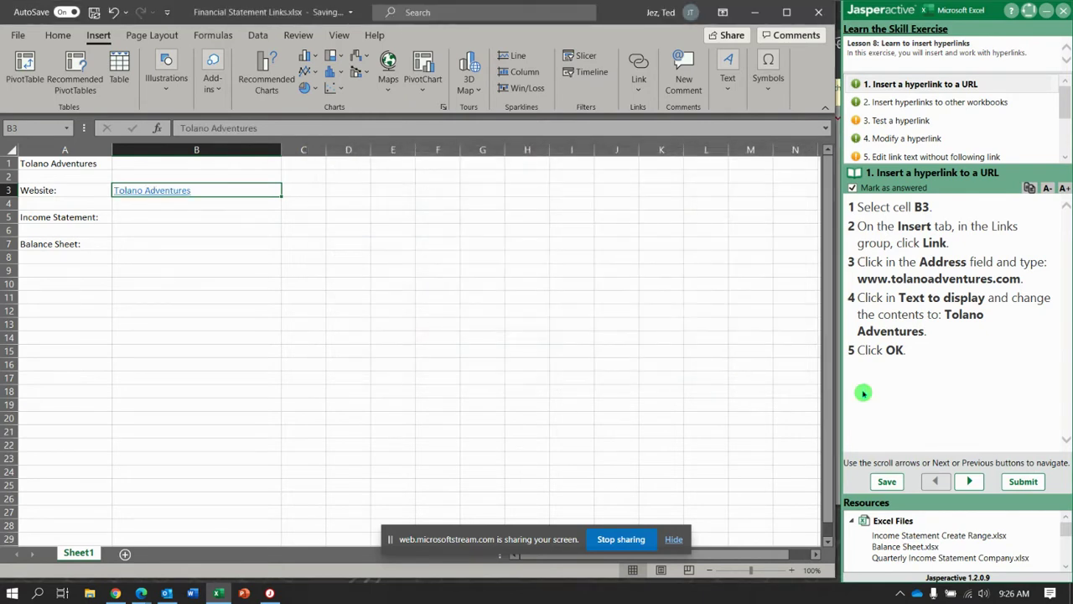
# Advance to the second exercise task and start a hyperlink in cell B5 to Income Statement Create Range.xlsx in the ResourceFiles folder.
pyautogui.click(969, 480)
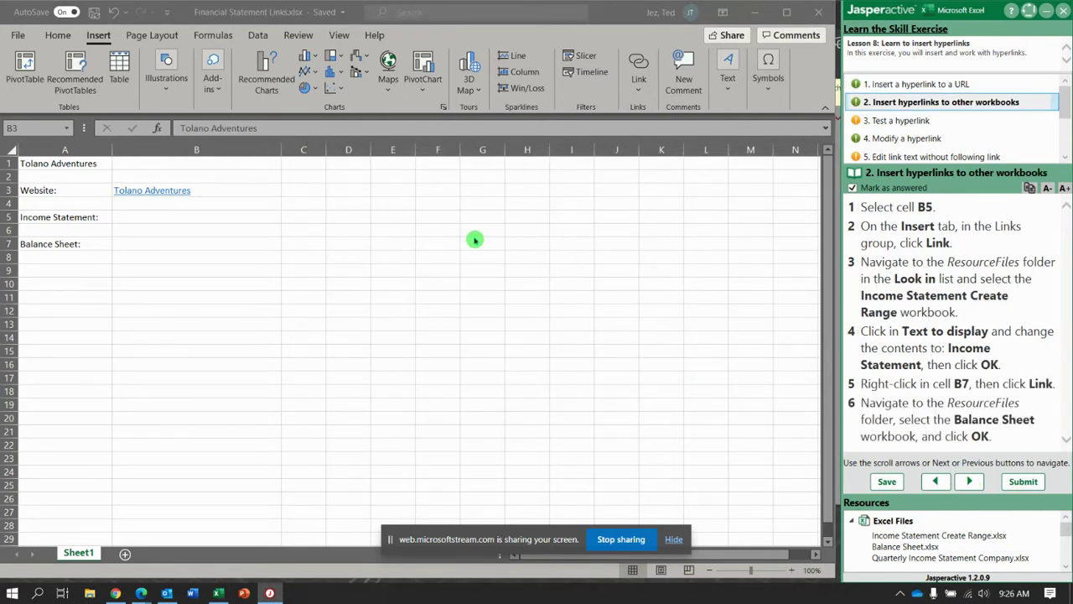
pyautogui.click(143, 217)
pyautogui.click(149, 216)
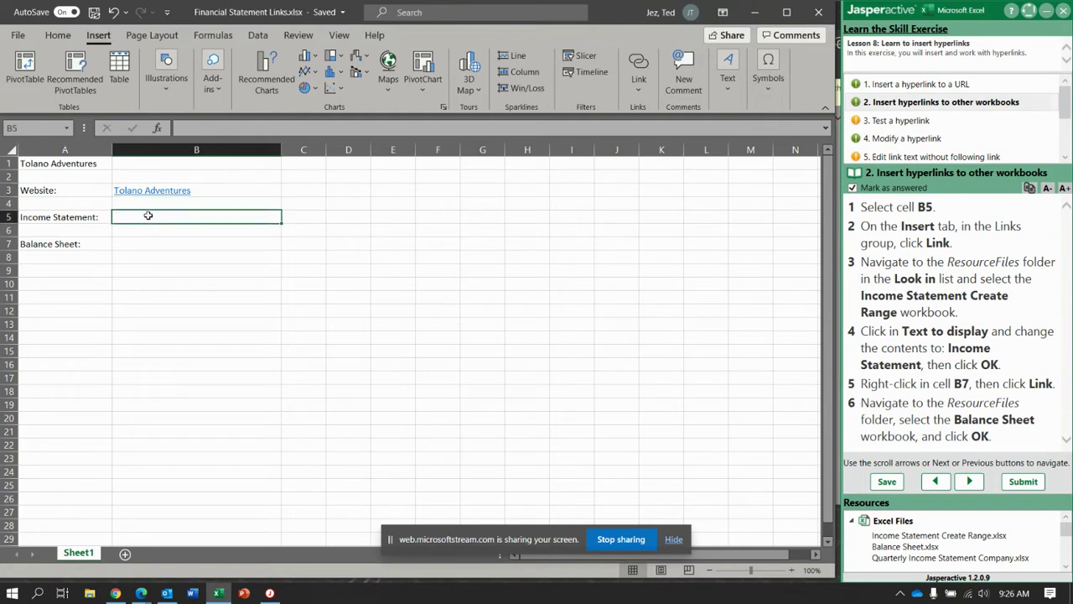
pyautogui.click(639, 63)
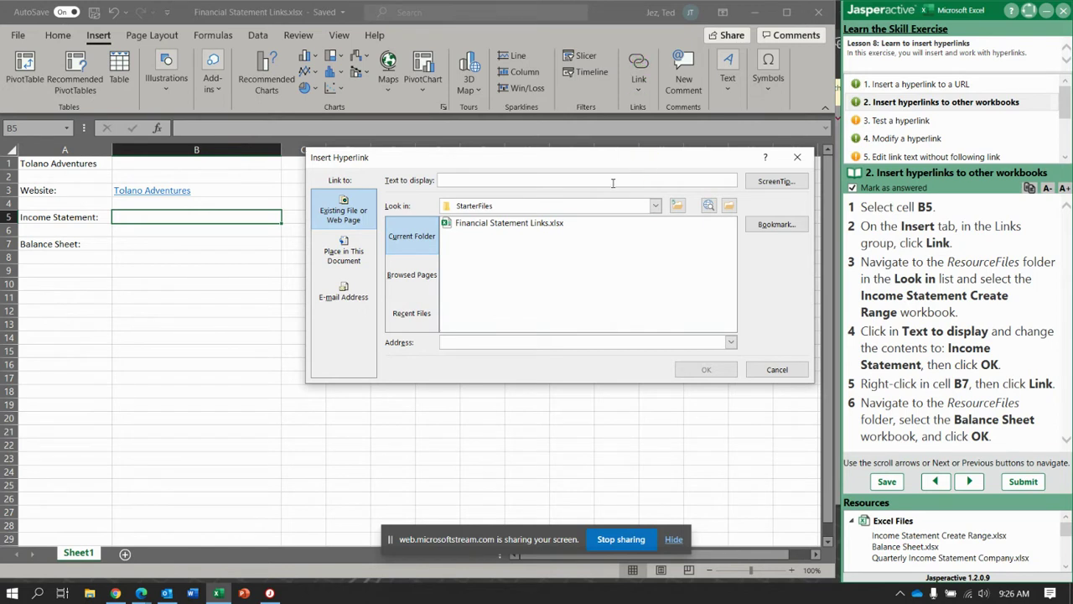
pyautogui.click(678, 207)
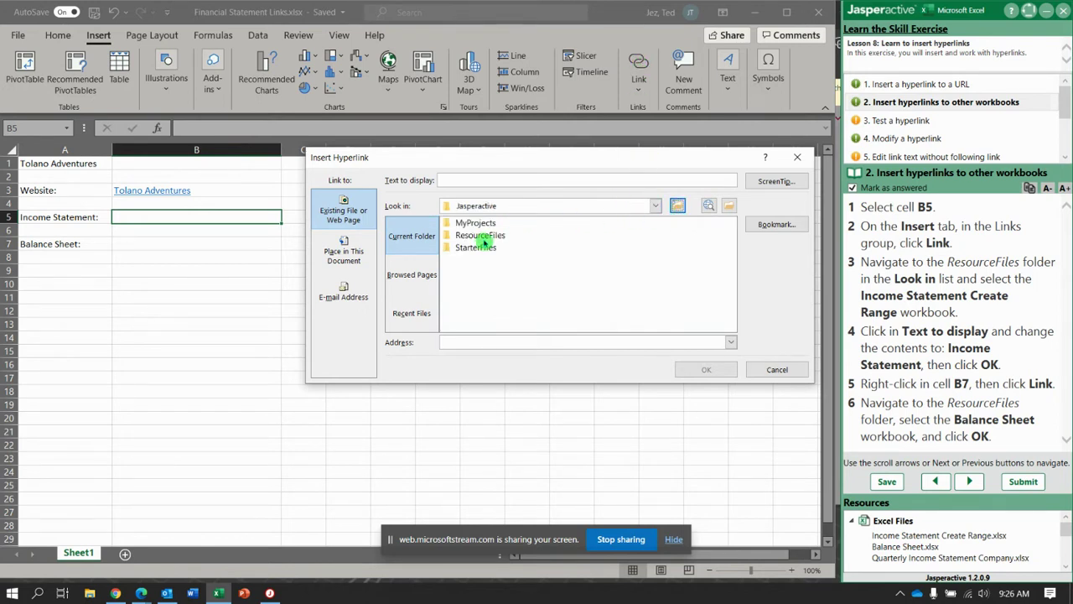
pyautogui.click(482, 238)
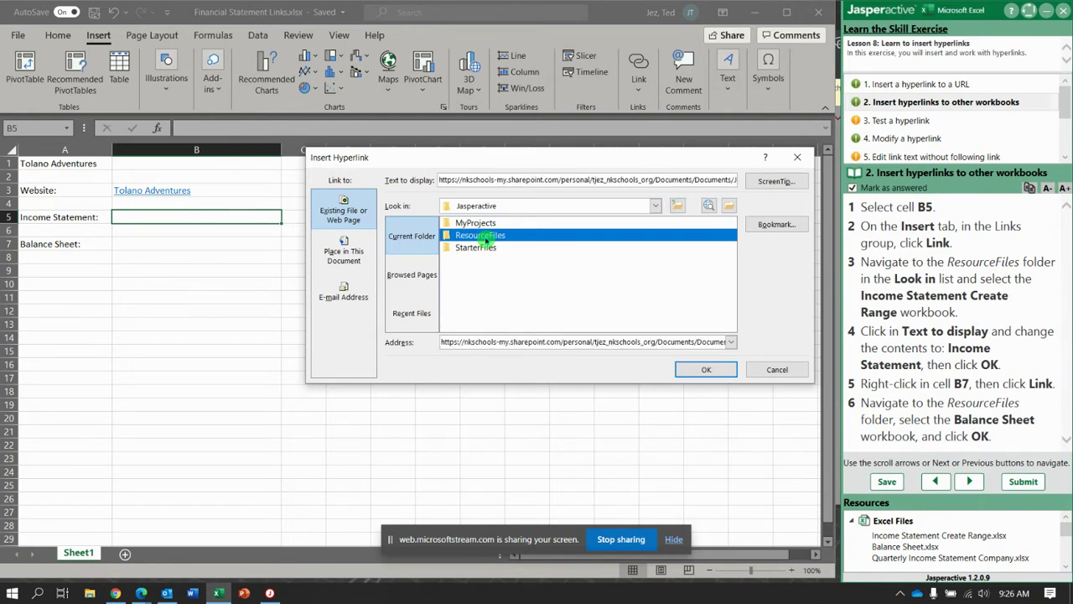
pyautogui.doubleClick(483, 236)
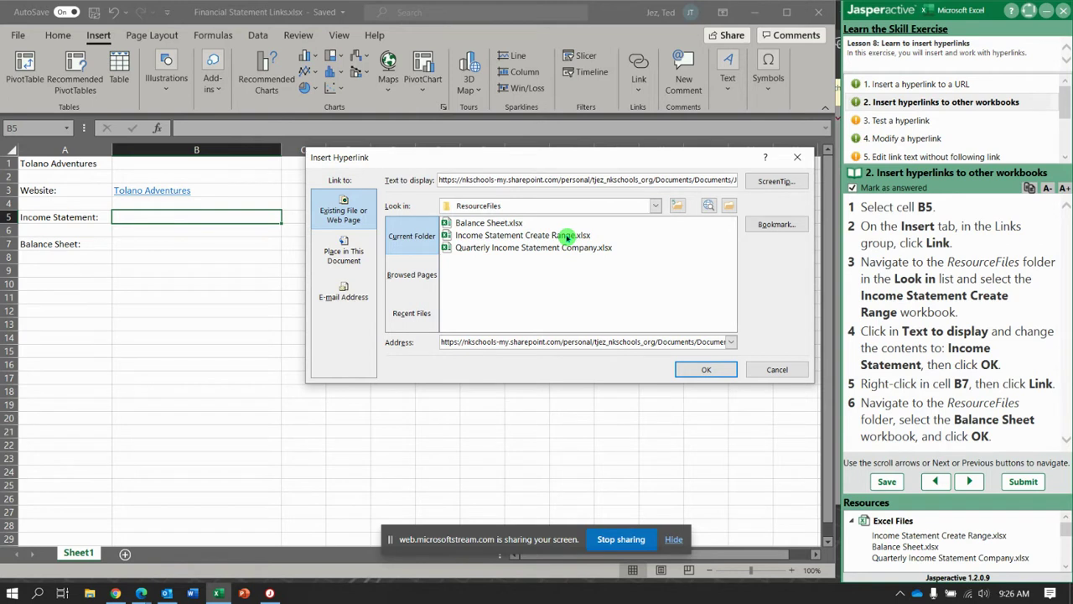
pyautogui.click(553, 236)
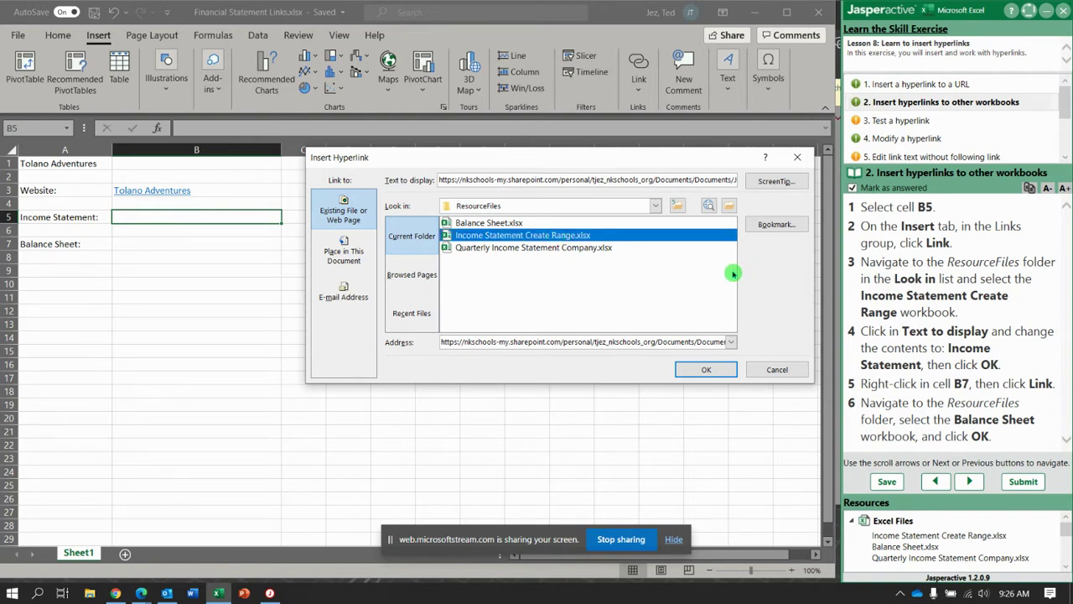
# Change the workbook link's display text to "Income Statement" and insert the hyperlink.
pyautogui.tripleClick(641, 179)
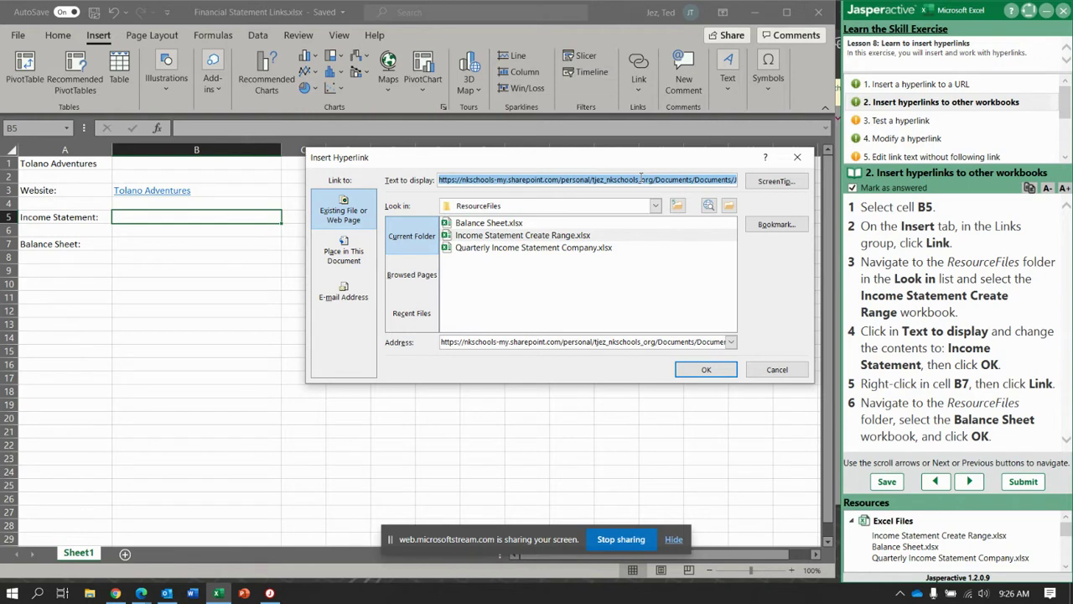
pyautogui.write('Income Statement')
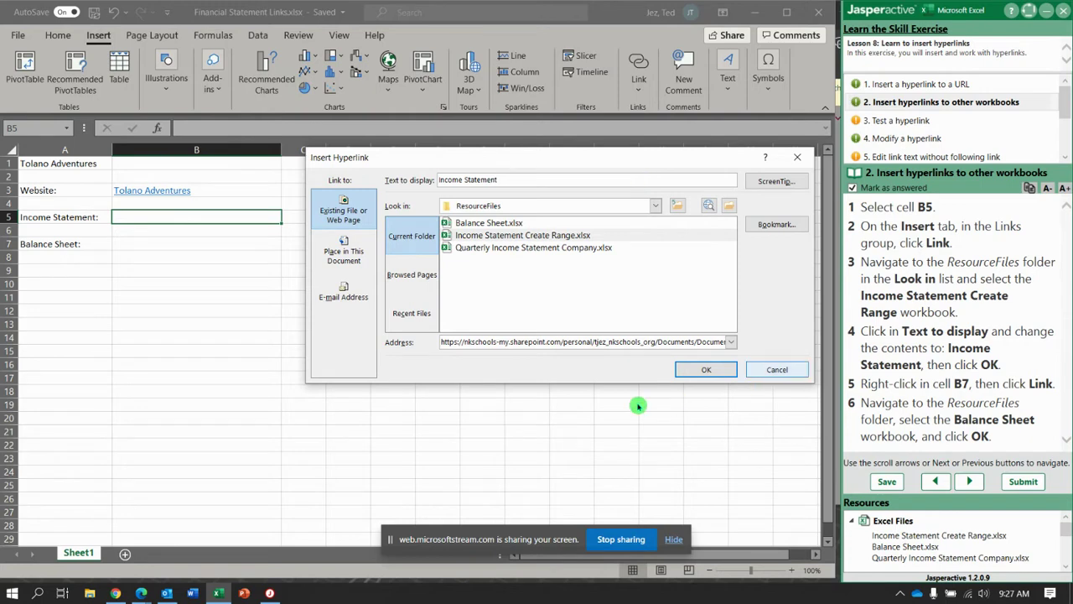
pyautogui.click(711, 370)
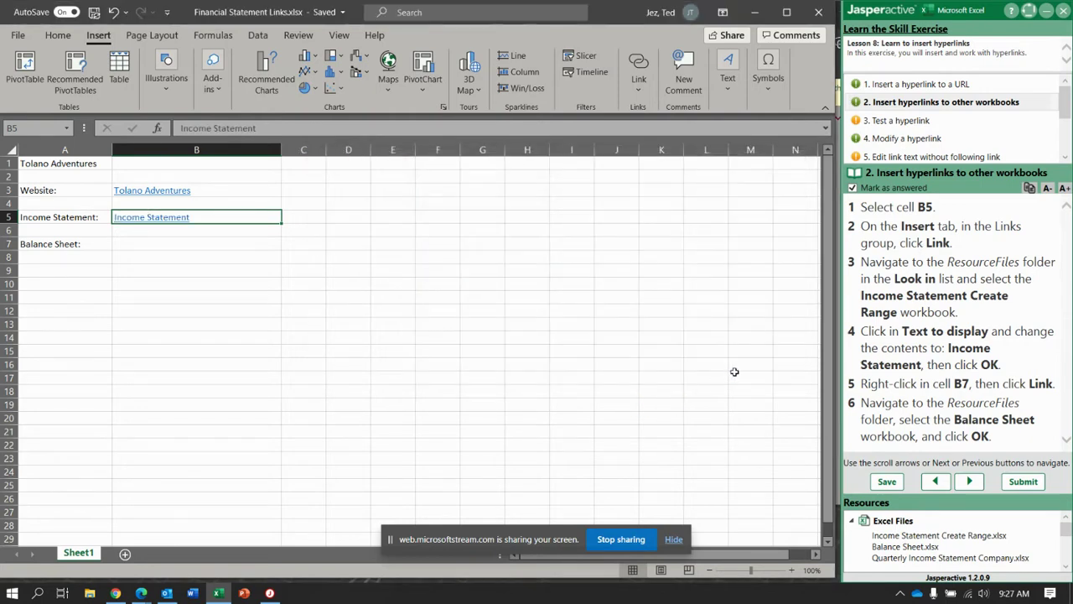
# Insert a hyperlink in cell B7 to Balance Sheet.xlsx in the ResourceFiles folder, keeping the default display text.
pyautogui.rightClick(144, 245)
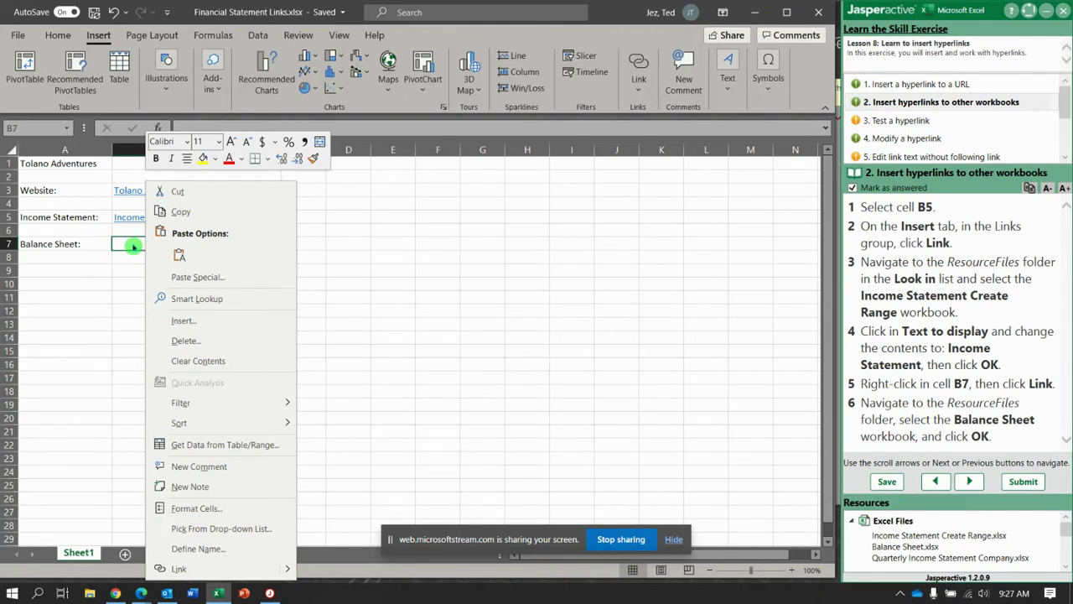
pyautogui.rightClick(133, 245)
pyautogui.click(216, 570)
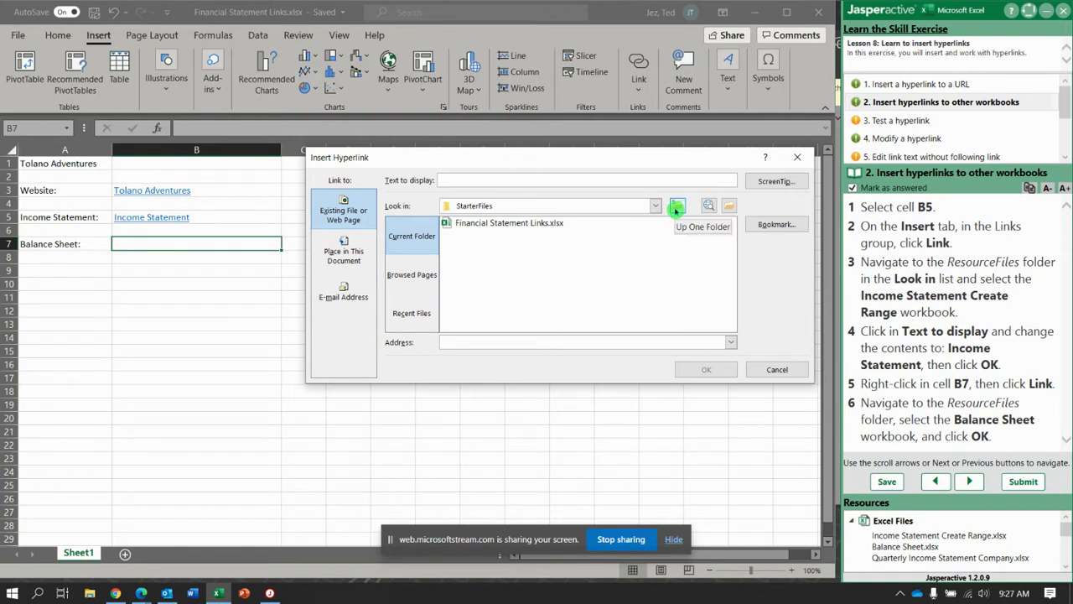
pyautogui.click(679, 210)
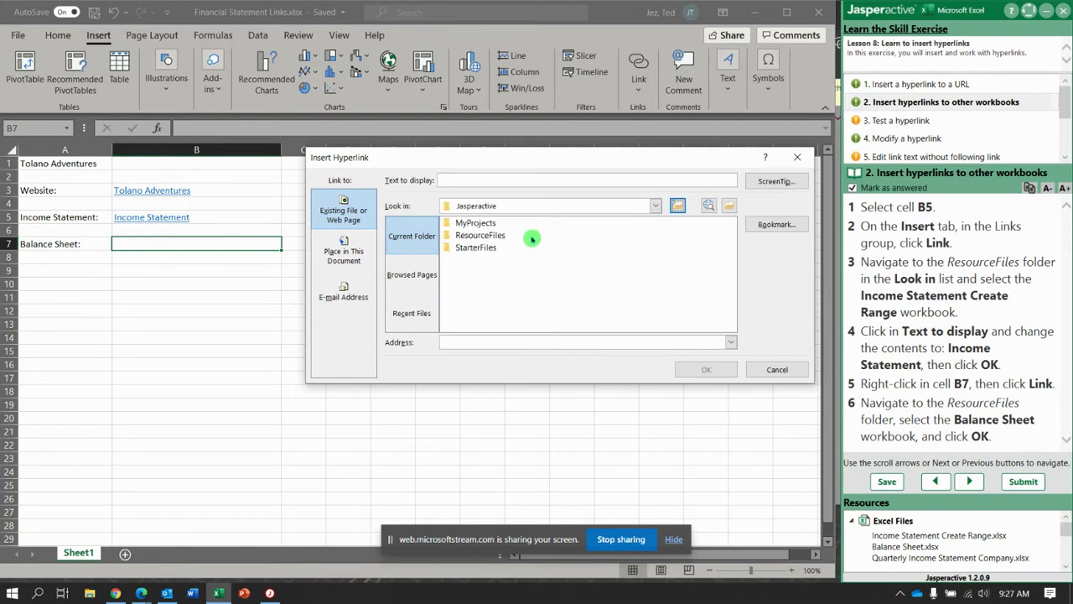
pyautogui.doubleClick(496, 236)
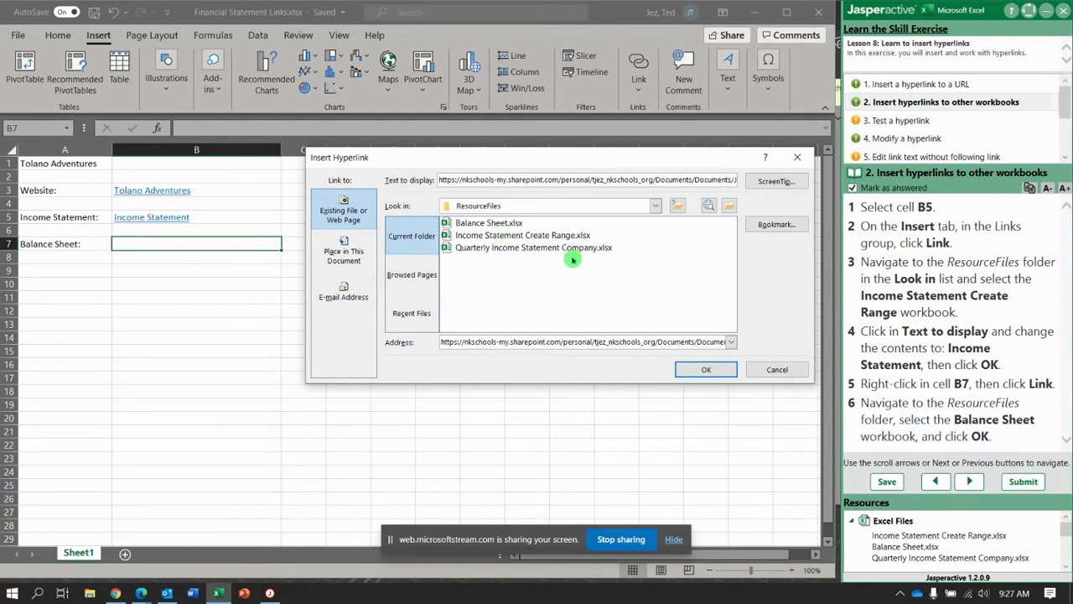
pyautogui.click(500, 223)
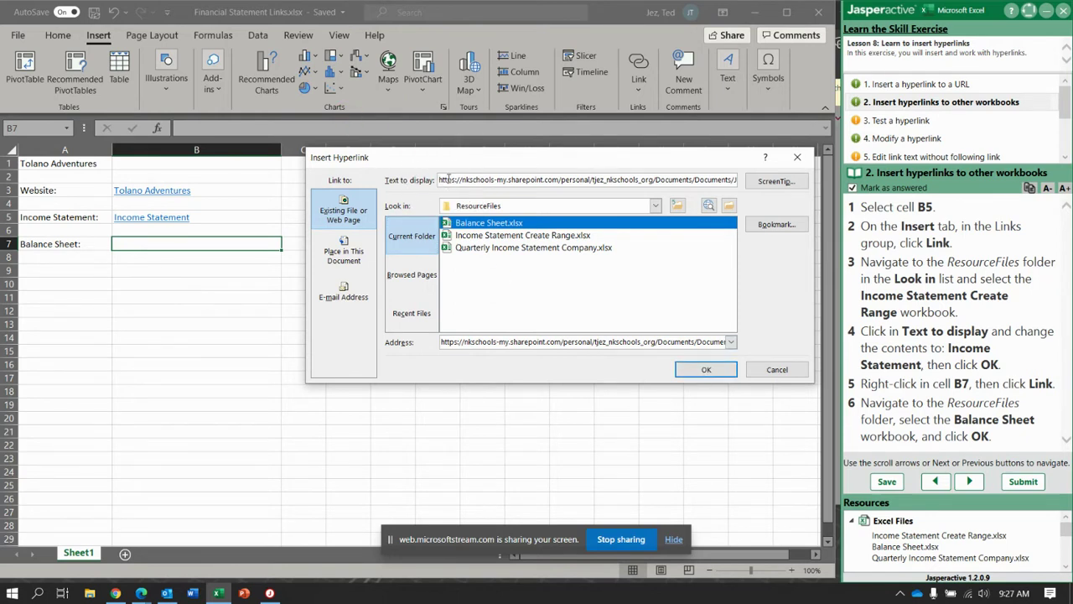
pyautogui.click(454, 351)
pyautogui.click(709, 374)
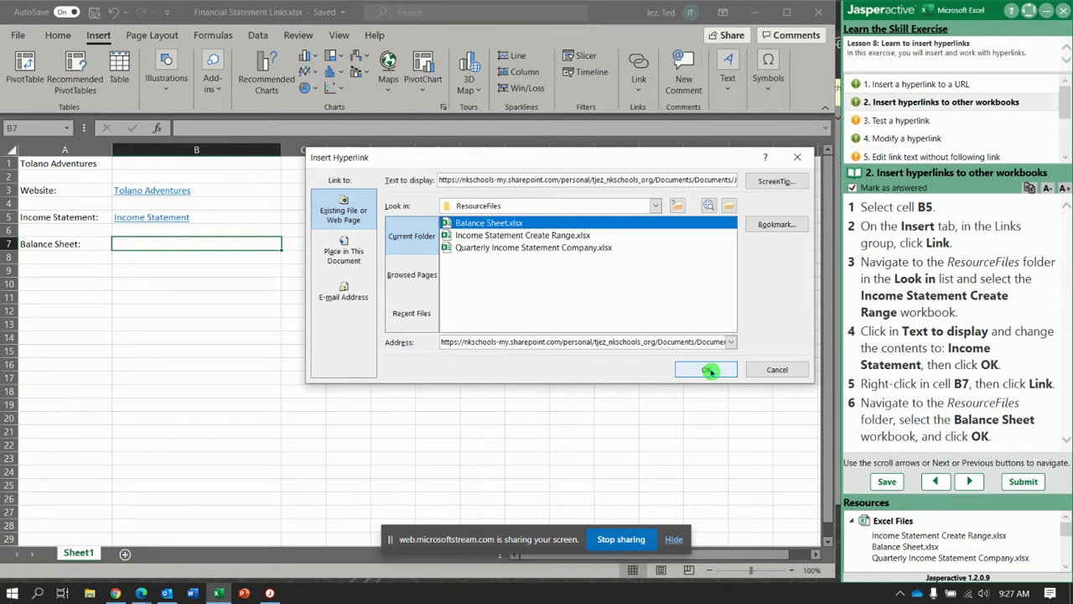
pyautogui.click(709, 370)
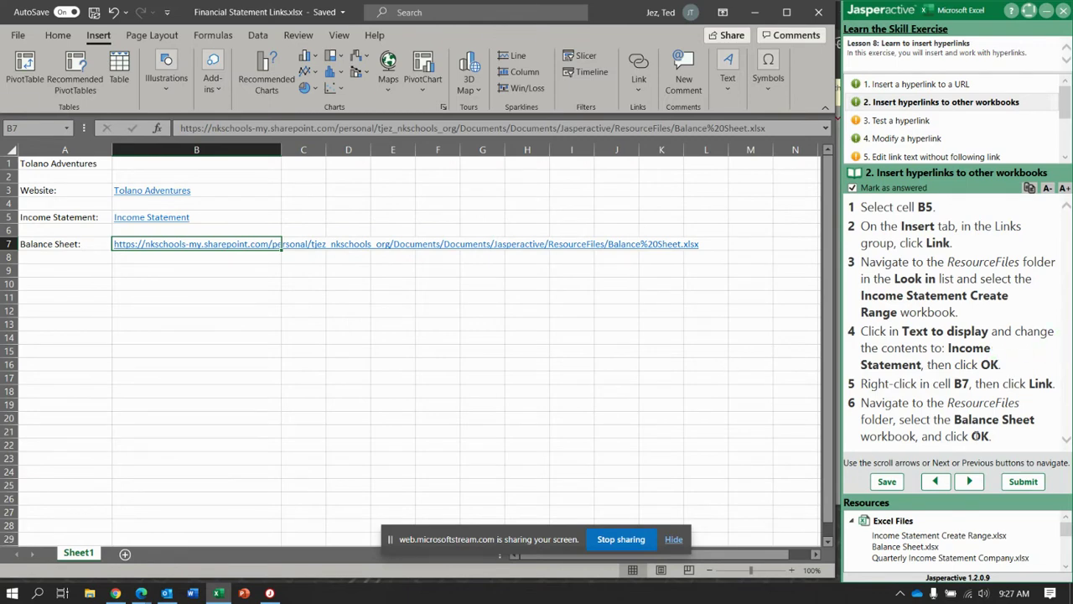
# Advance to the Test a hyperlink task and follow the Income Statement link in cell B5.
pyautogui.click(971, 481)
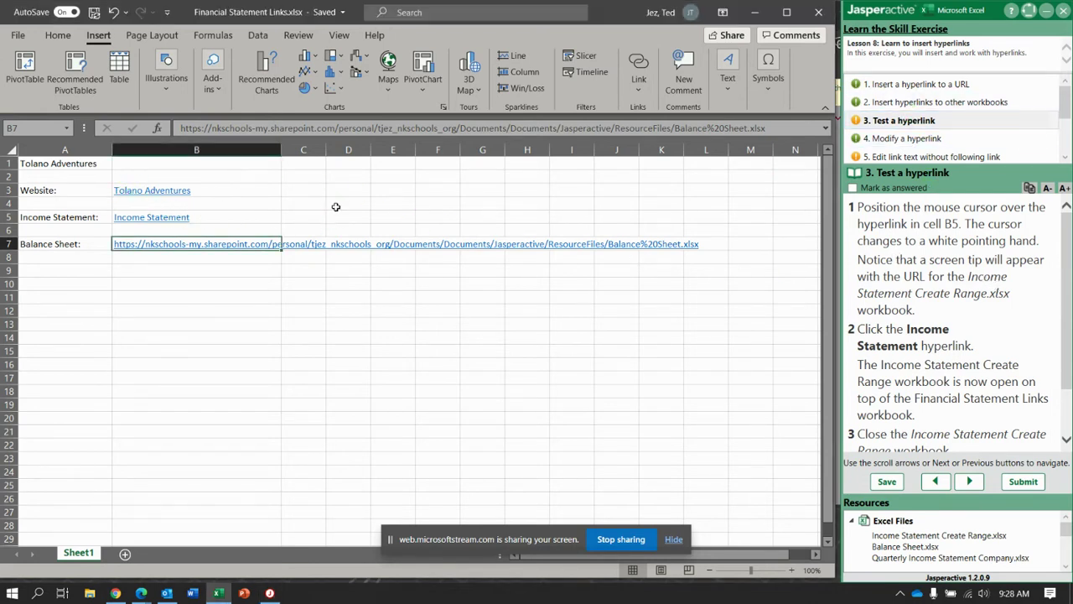
pyautogui.moveTo(164, 220)
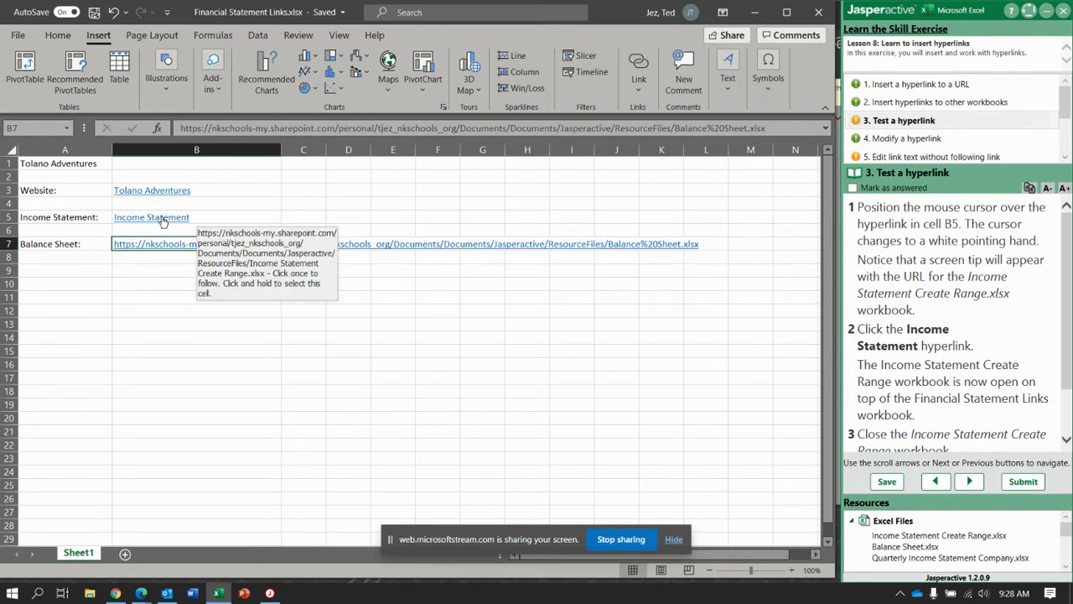
pyautogui.click(164, 219)
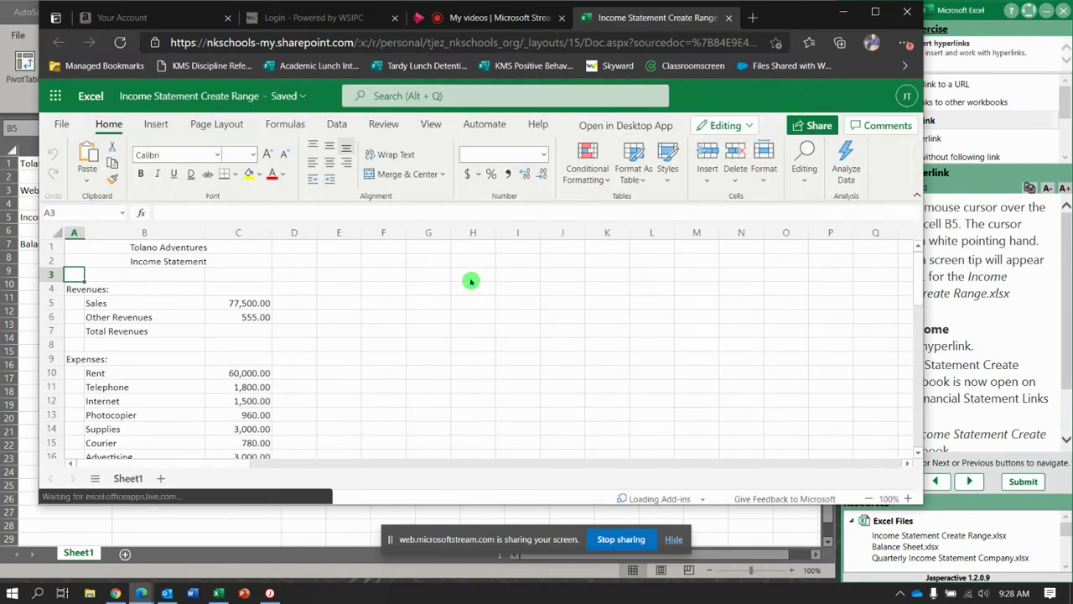
# Open the linked income statement in desktop Excel, set links to always open in the desktop app, and minimize the browser.
pyautogui.click(599, 127)
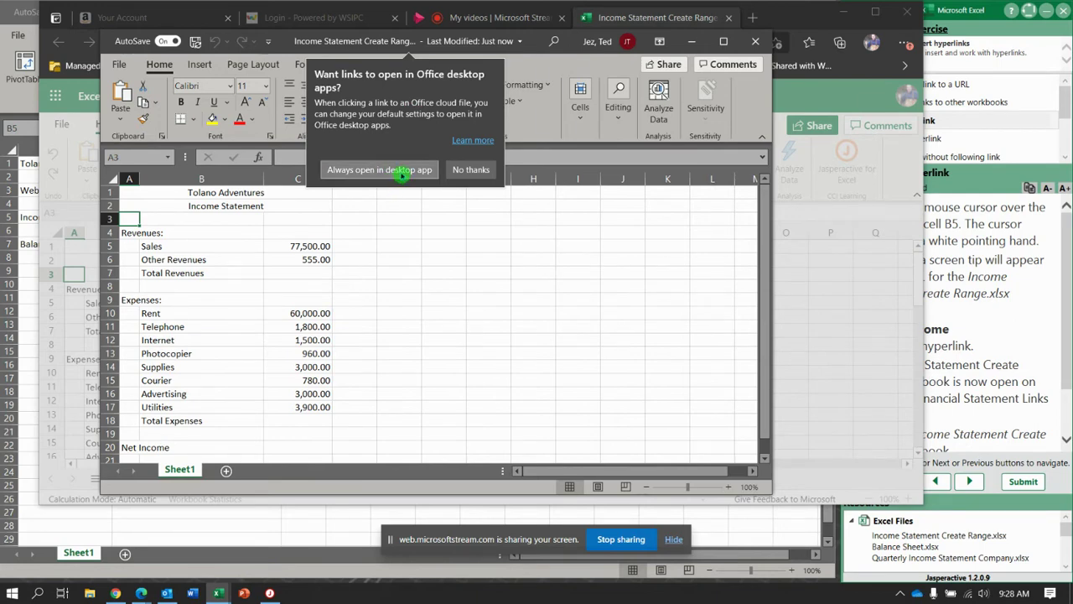
pyautogui.click(403, 170)
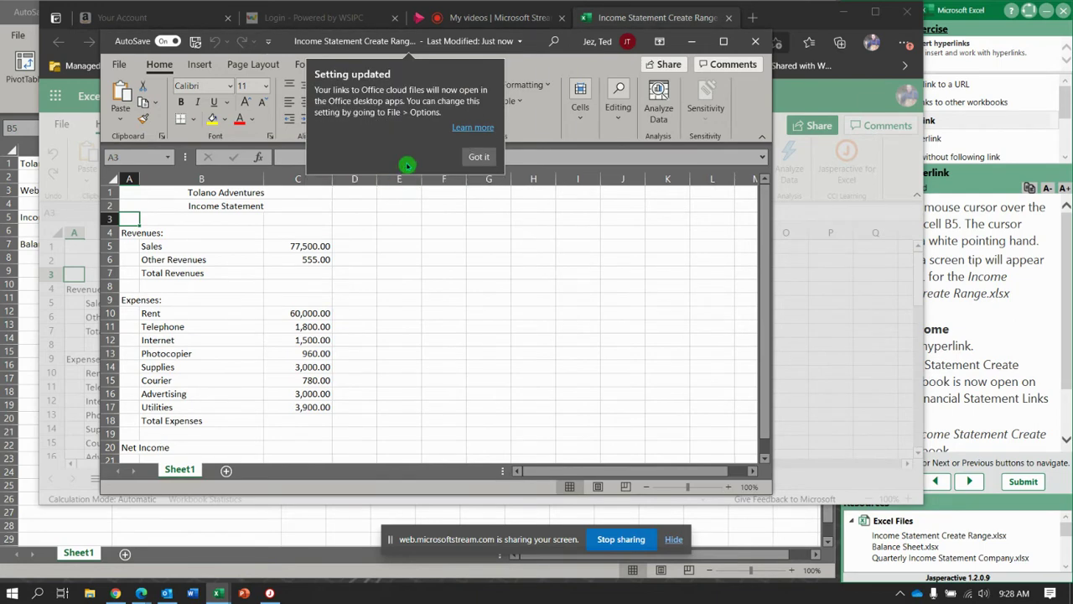
pyautogui.click(485, 158)
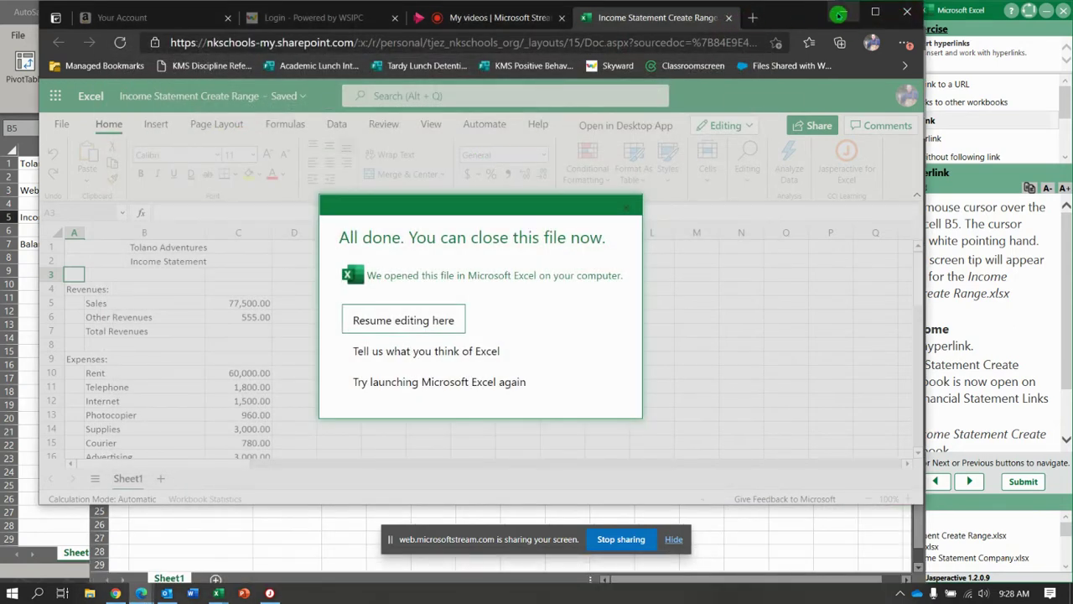
pyautogui.click(851, 15)
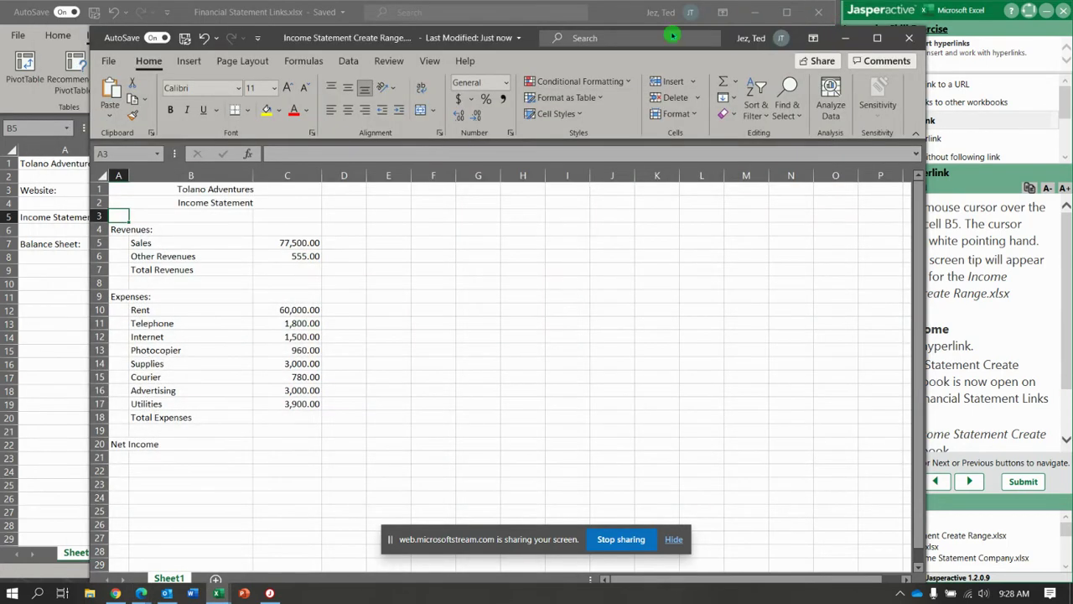
# Close the Income Statement Create Range workbook and advance the exercise to the Modify a hyperlink task.
pyautogui.doubleClick(671, 38)
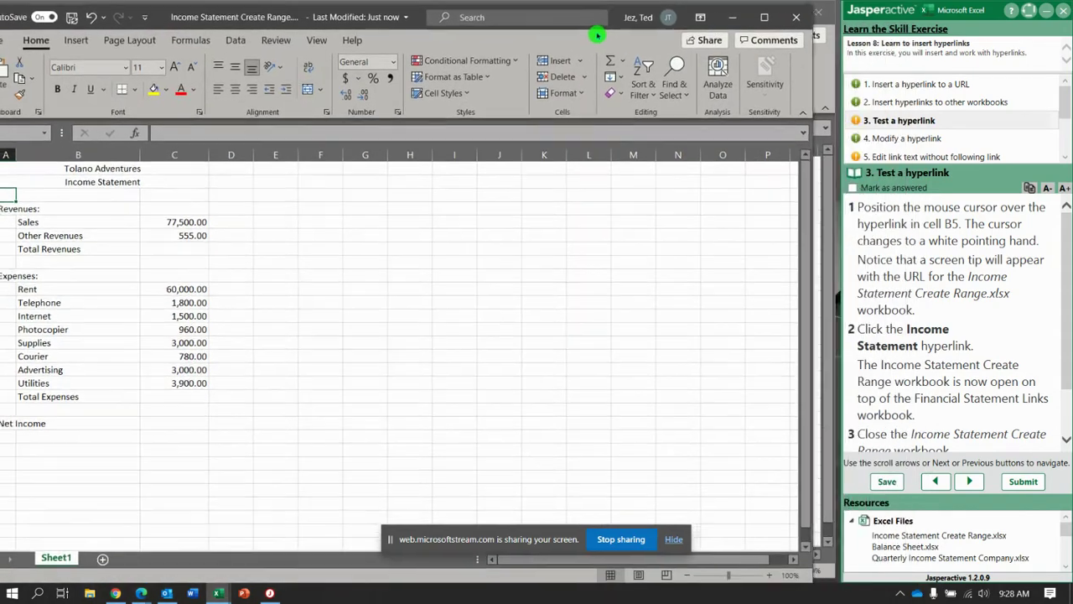
pyautogui.scroll(-2, 956, 302)
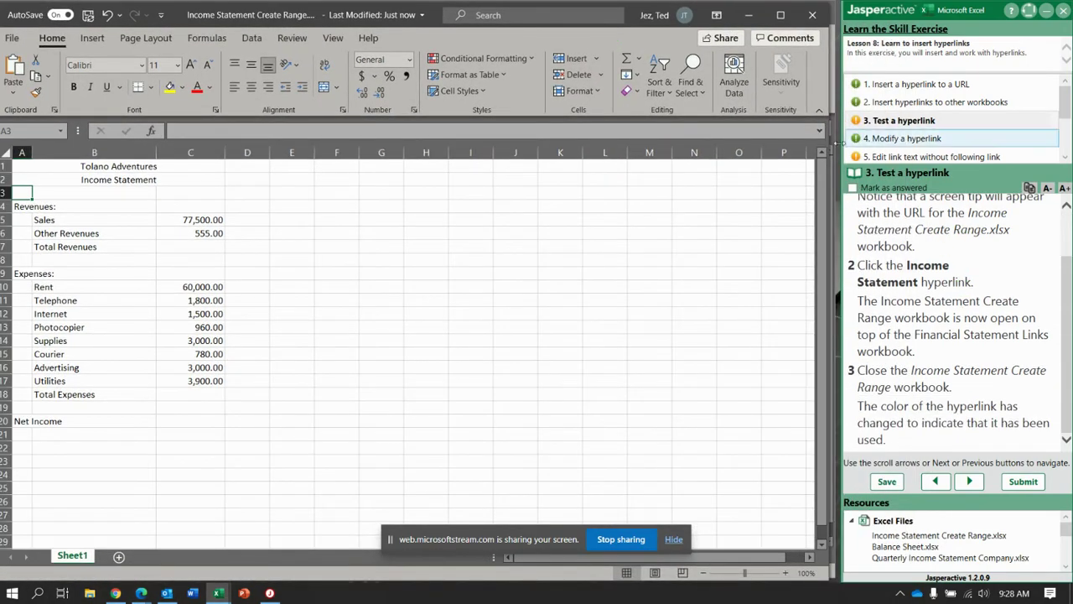
pyautogui.click(818, 16)
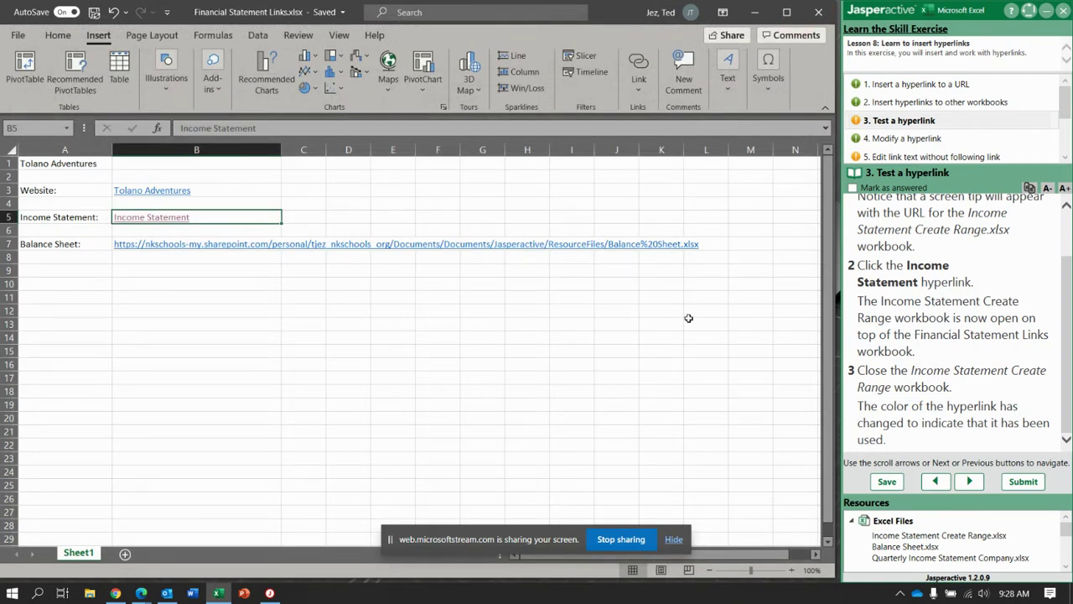
pyautogui.click(972, 484)
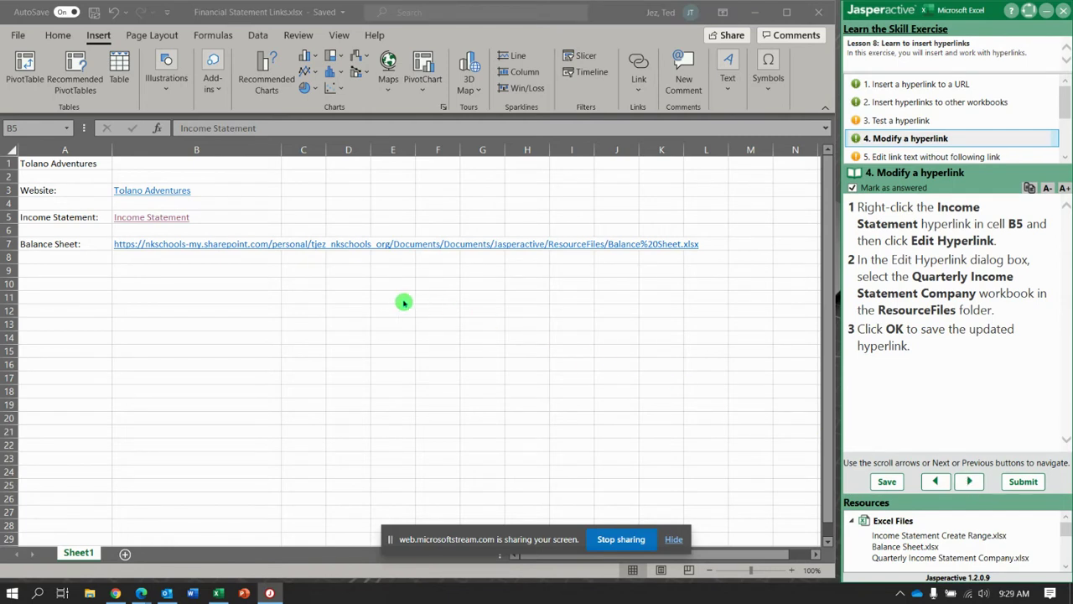
# Edit the hyperlink in cell B5 to point to Quarterly Income Statement Company.xlsx in the ResourceFiles folder.
pyautogui.rightClick(162, 219)
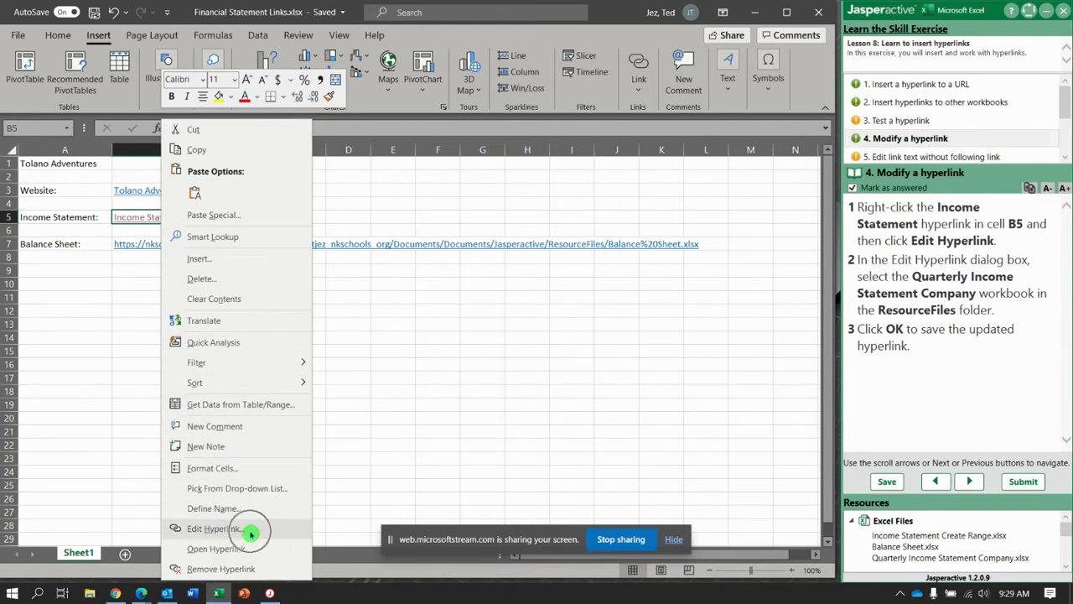
pyautogui.click(250, 530)
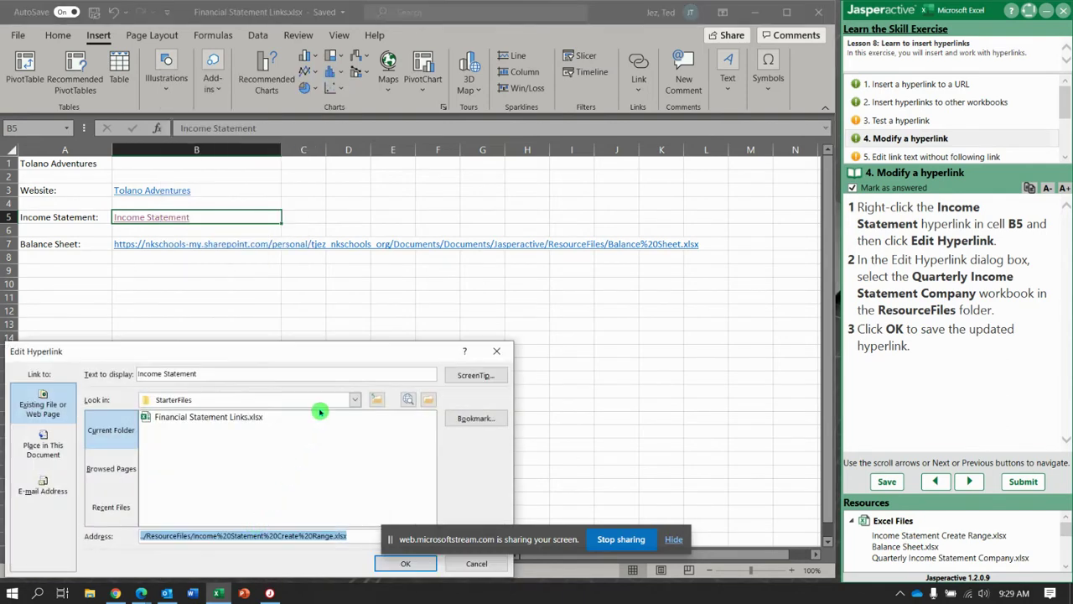
pyautogui.moveTo(305, 358); pyautogui.dragTo(416, 129)
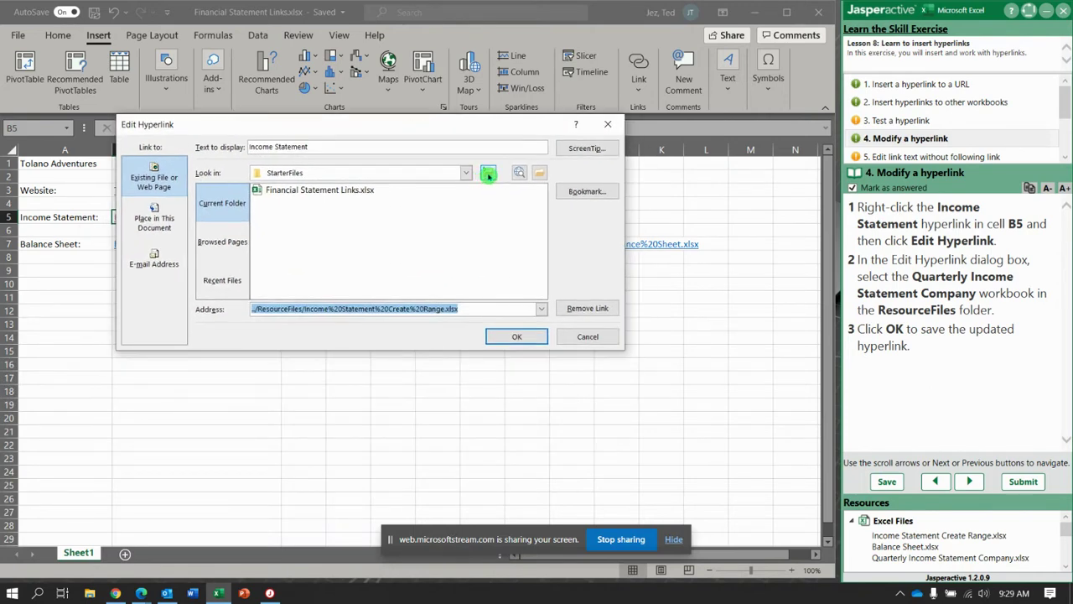
pyautogui.click(487, 173)
pyautogui.doubleClick(283, 202)
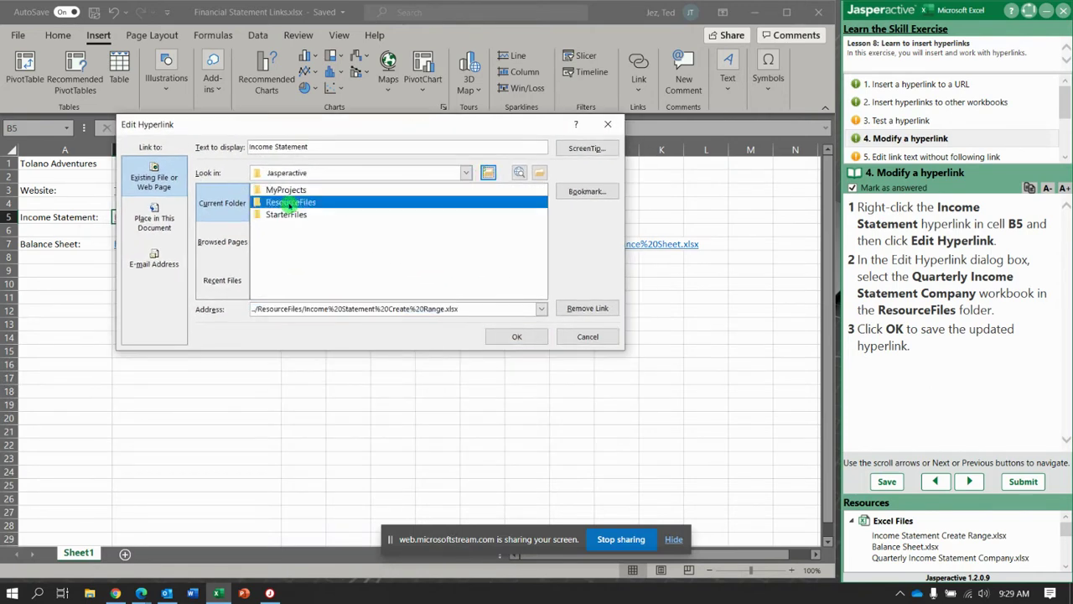
pyautogui.click(285, 215)
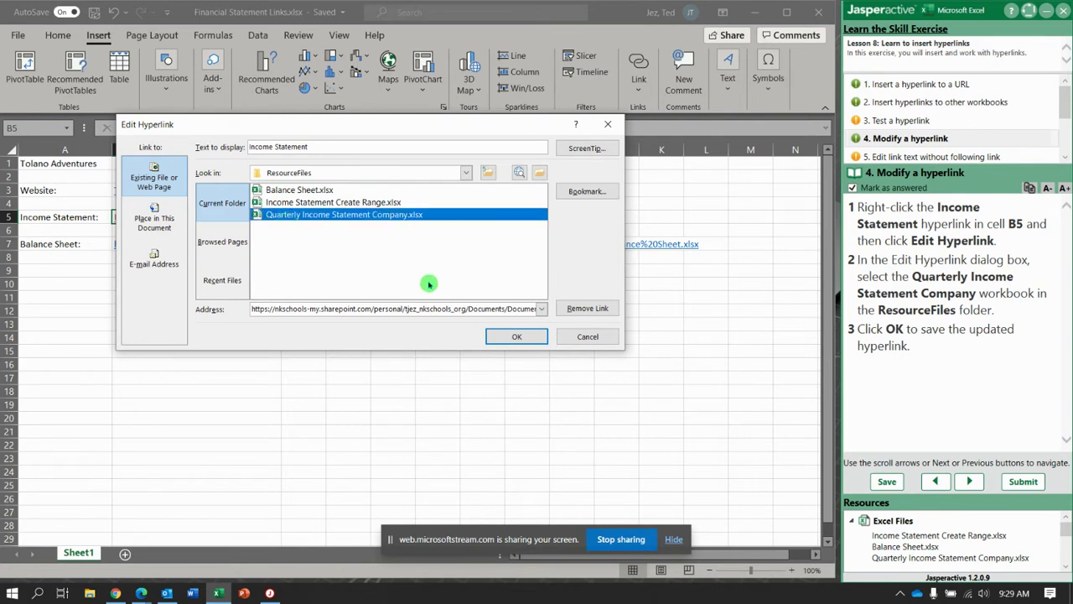
pyautogui.click(517, 337)
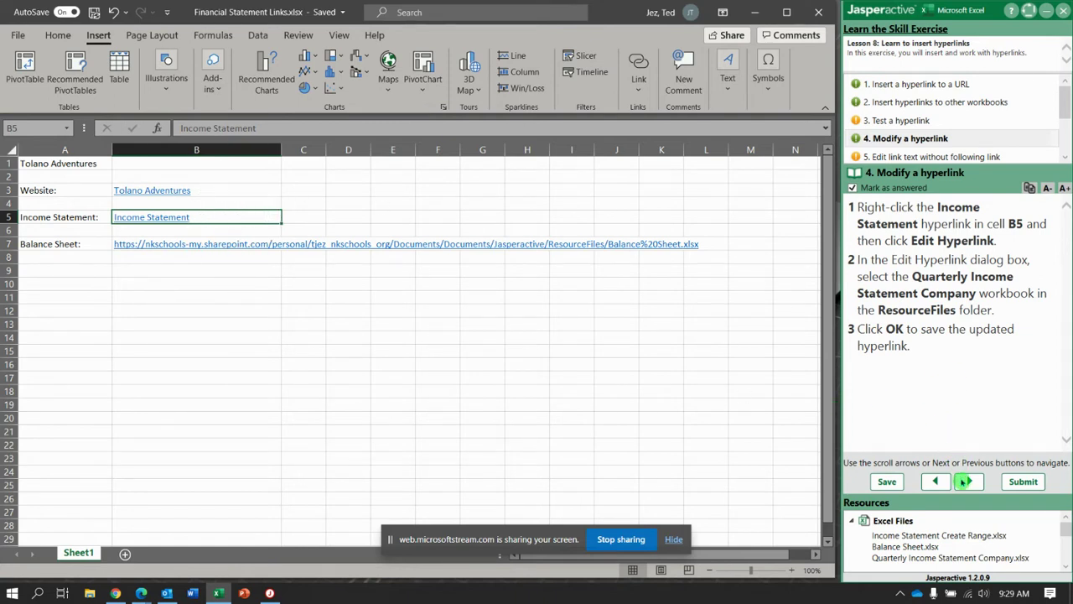
# Advance to the Edit link text without following link task and replace the link text in cell B7 with "Balance Sheet Workbook".
pyautogui.click(972, 483)
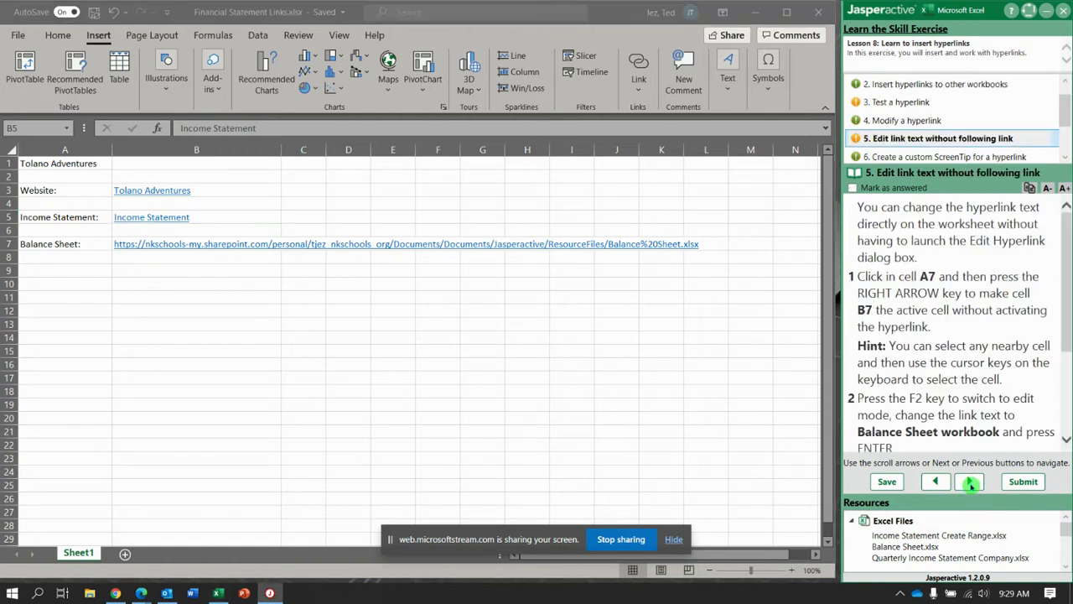
pyautogui.click(77, 244)
pyautogui.click(75, 244)
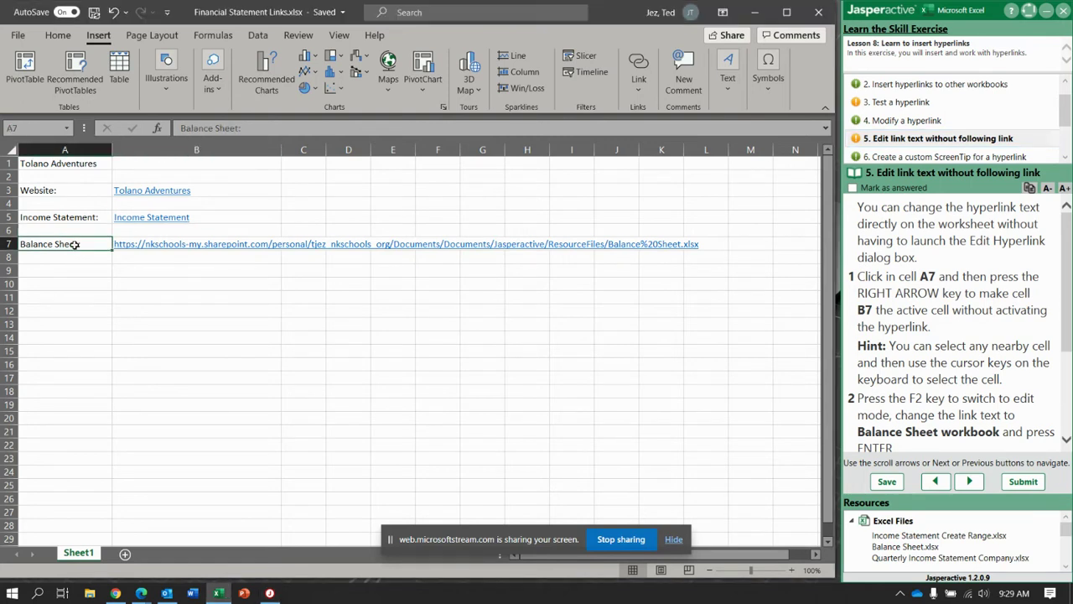
pyautogui.press('Right')
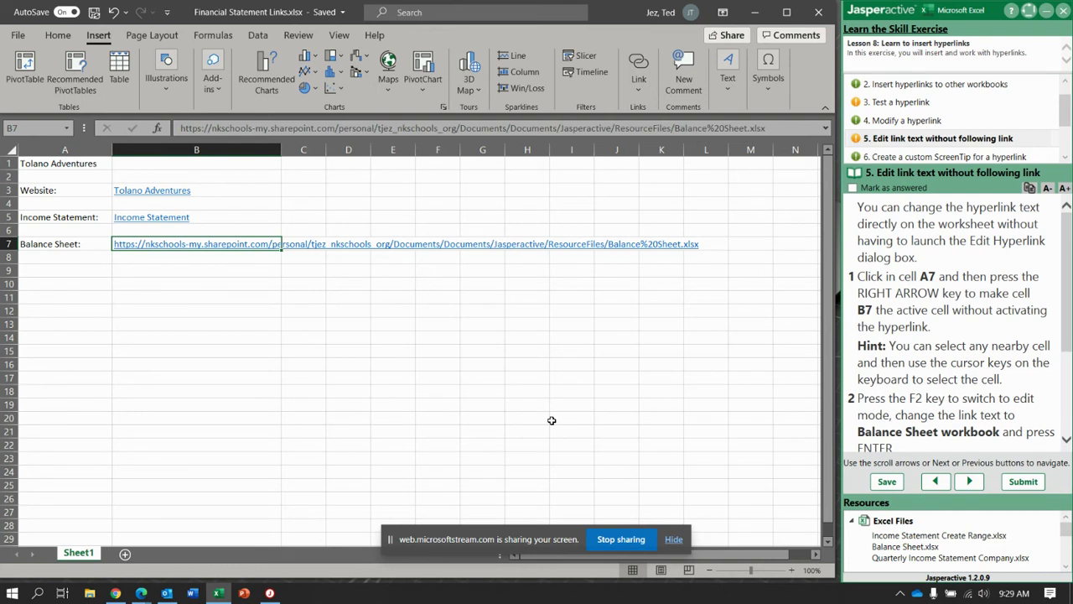
pyautogui.press('F2')
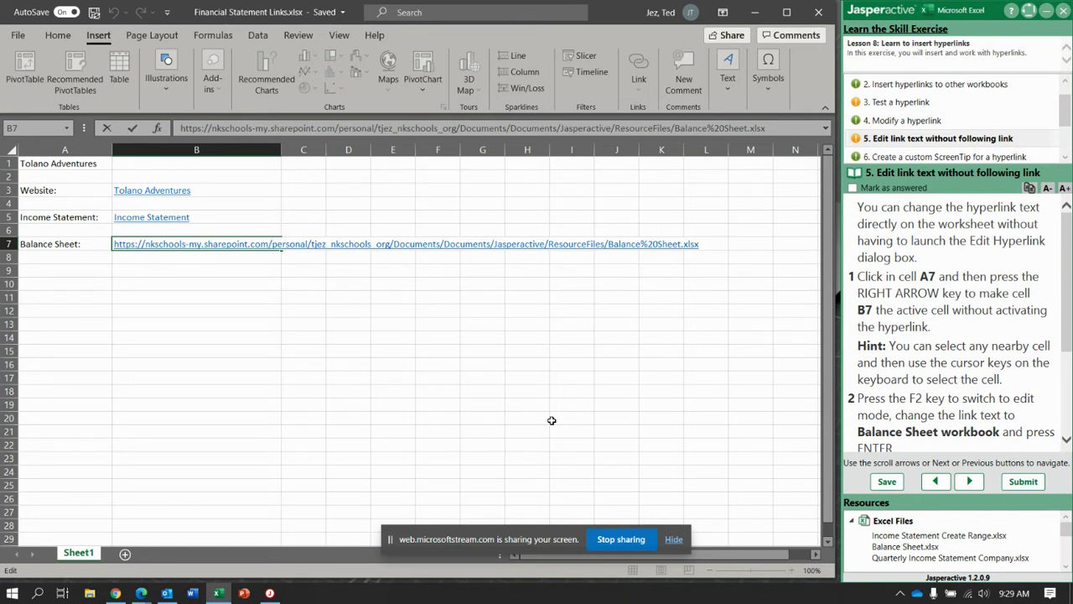
pyautogui.press('BackSpace')
pyautogui.press('BackSpace')
pyautogui.press('BackSpace')
pyautogui.press('BackSpace')
pyautogui.press('BackSpace')
pyautogui.press('BackSpace')
pyautogui.press('BackSpace')
pyautogui.press('BackSpace')
pyautogui.press('BackSpace')
pyautogui.press('BackSpace')
pyautogui.press('BackSpace')
pyautogui.press('BackSpace')
pyautogui.press('BackSpace')
pyautogui.press('BackSpace')
pyautogui.press('BackSpace')
pyautogui.press('BackSpace')
pyautogui.press('BackSpace')
pyautogui.press('BackSpace')
pyautogui.press('BackSpace')
pyautogui.press('BackSpace')
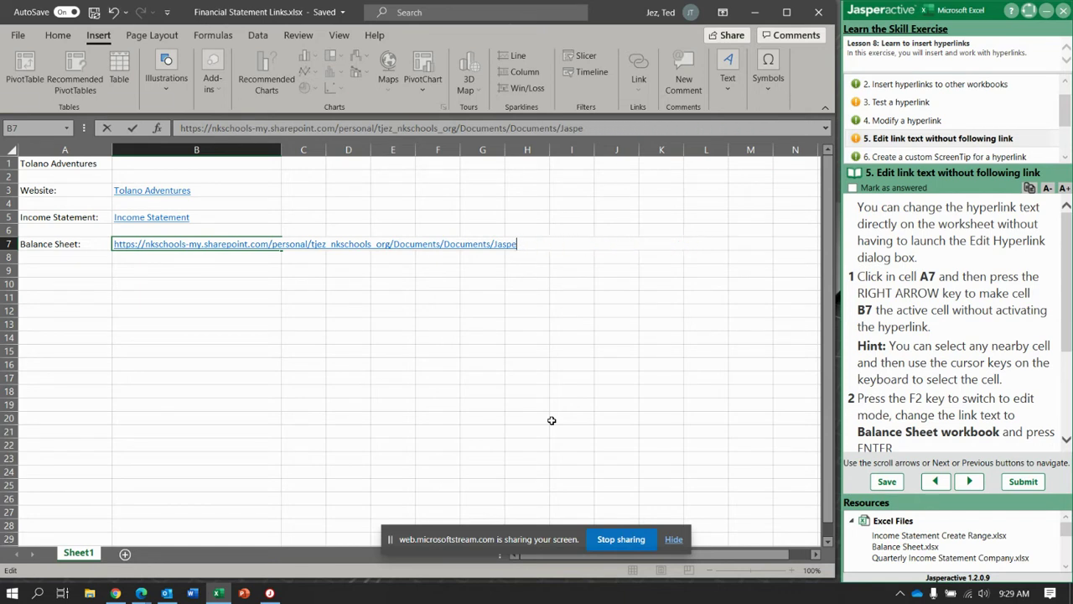
pyautogui.press('BackSpace')
pyautogui.press('BackSpace')
pyautogui.press('BackSpace')
pyautogui.press('BackSpace')
pyautogui.press('BackSpace')
pyautogui.press('BackSpace')
pyautogui.press('BackSpace')
pyautogui.press('BackSpace')
pyautogui.press('BackSpace')
pyautogui.press('BackSpace')
pyautogui.press('BackSpace')
pyautogui.press('BackSpace')
pyautogui.press('BackSpace')
pyautogui.press('BackSpace')
pyautogui.press('BackSpace')
pyautogui.press('BackSpace')
pyautogui.press('BackSpace')
pyautogui.press('BackSpace')
pyautogui.press('BackSpace')
pyautogui.press('BackSpace')
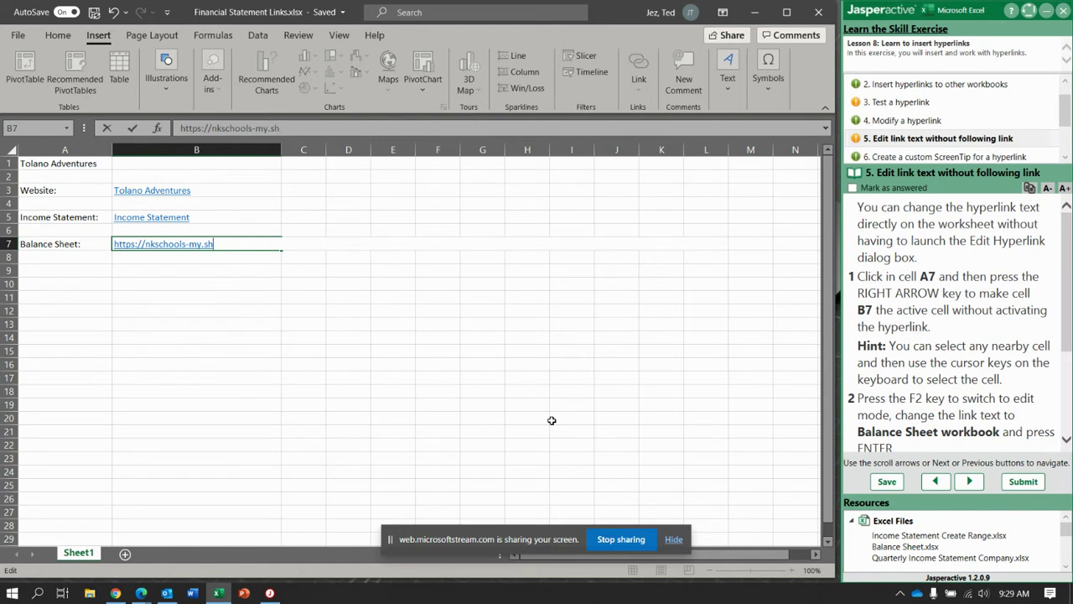
pyautogui.press('BackSpace')
pyautogui.press('BackSpace')
pyautogui.press('BackSpace')
pyautogui.press('BackSpace')
pyautogui.press('BackSpace')
pyautogui.press('BackSpace')
pyautogui.press('BackSpace')
pyautogui.press('BackSpace')
pyautogui.press('BackSpace')
pyautogui.press('BackSpace')
pyautogui.press('BackSpace')
pyautogui.press('BackSpace')
pyautogui.press('BackSpace')
pyautogui.press('BackSpace')
pyautogui.press('BackSpace')
pyautogui.press('BackSpace')
pyautogui.press('BackSpace')
pyautogui.press('BackSpace')
pyautogui.press('BackSpace')
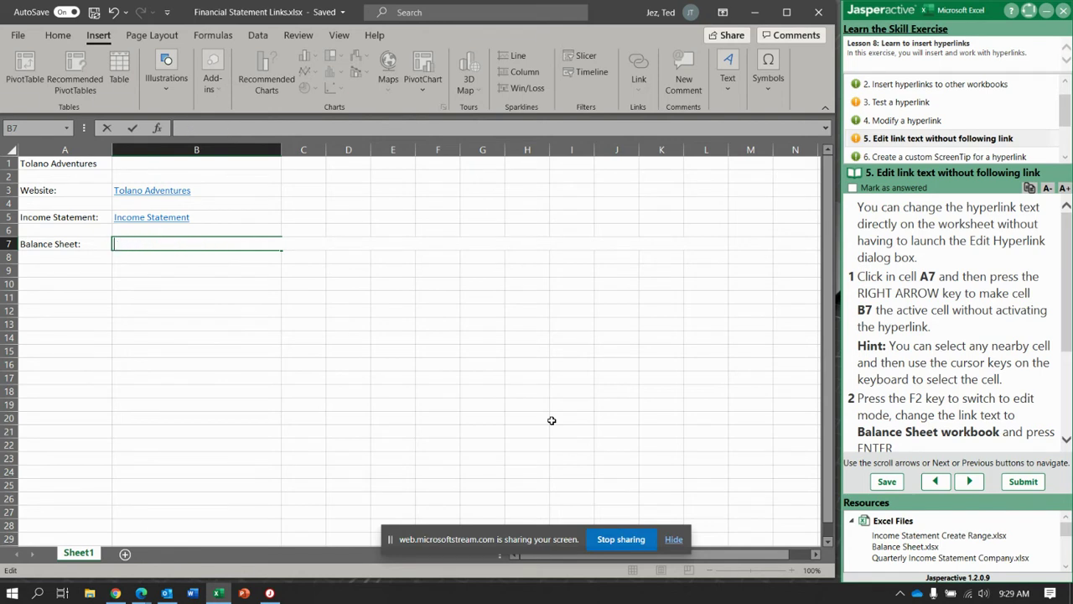
pyautogui.write('Balance ')
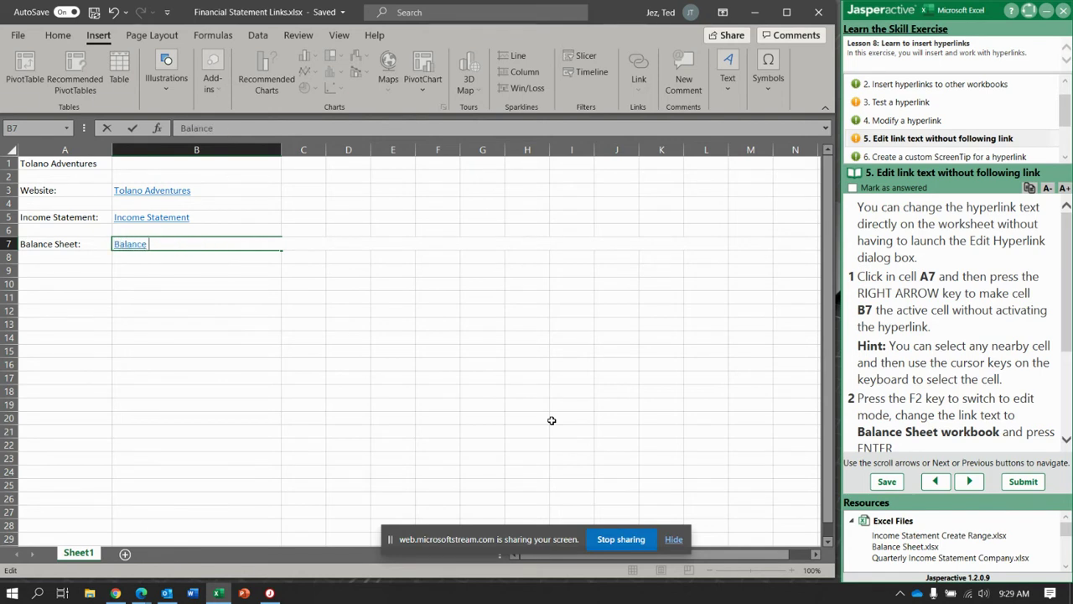
pyautogui.write('Sheet Workbook')
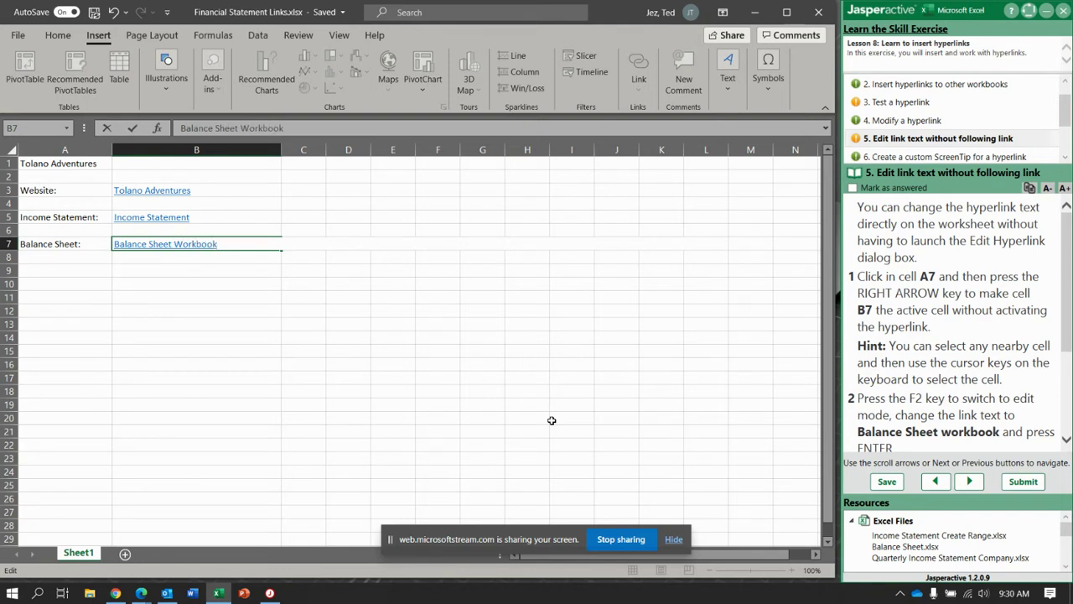
pyautogui.press('Return')
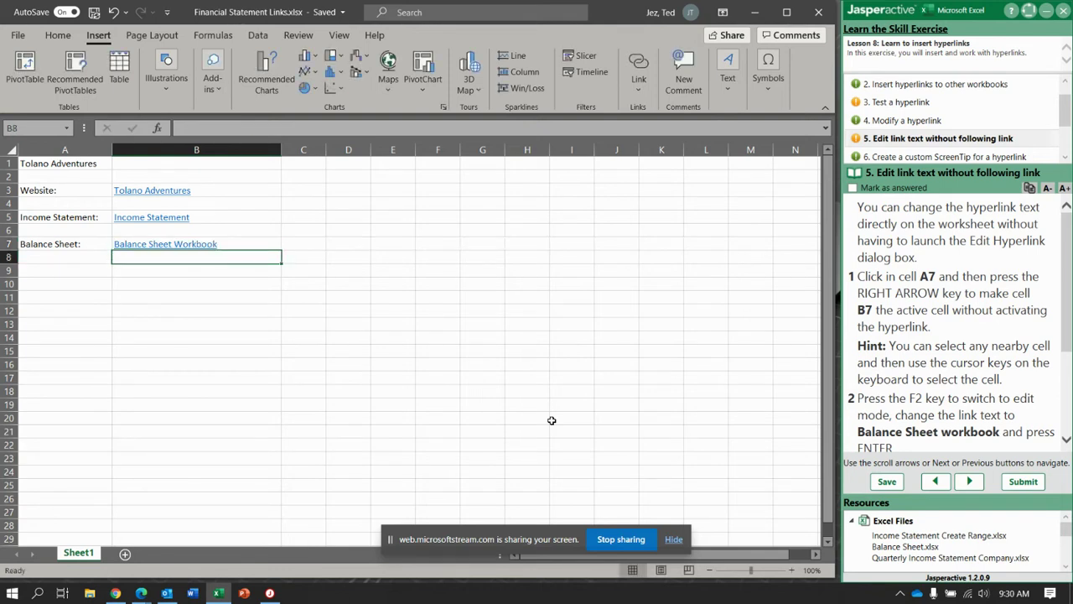
# Read the rest of the link text instructions and advance to the Create a custom ScreenTip for a hyperlink task.
pyautogui.moveTo(1065, 306); pyautogui.dragTo(1069, 394)
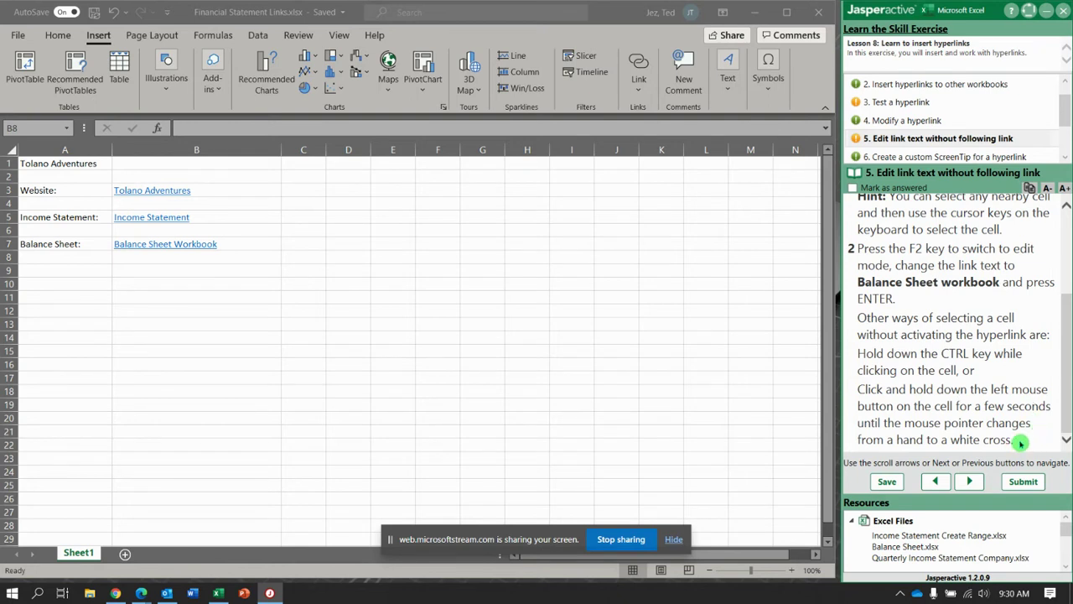
pyautogui.click(1018, 439)
pyautogui.click(979, 484)
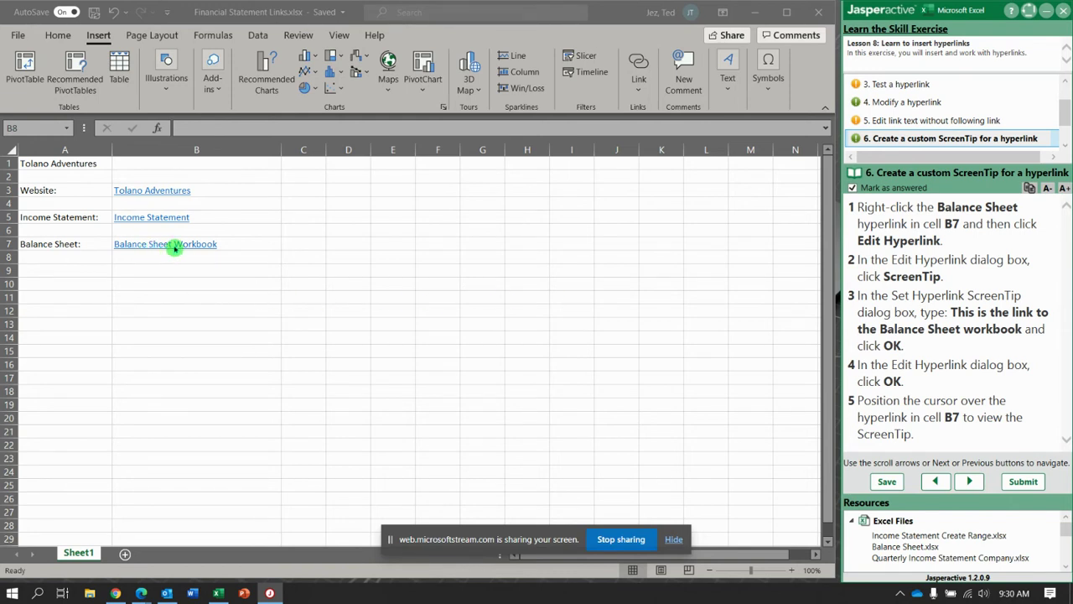
# Dismiss the mail notification and give the hyperlink in cell B7 the ScreenTip "This is the link to the Balance Sheet workbook".
pyautogui.click(175, 251)
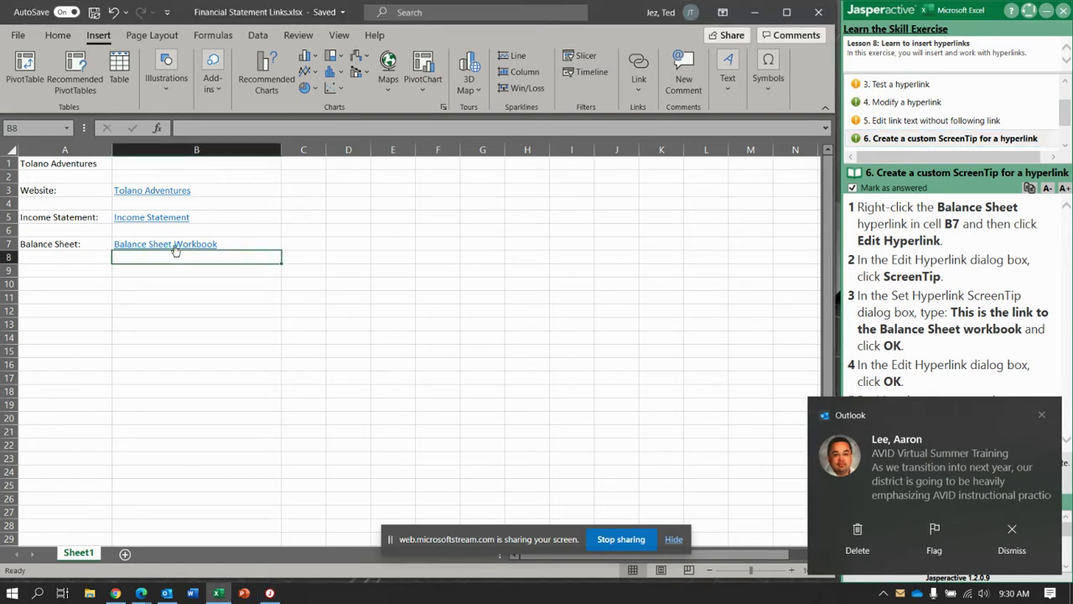
pyautogui.click(1043, 415)
pyautogui.click(226, 253)
pyautogui.rightClick(191, 244)
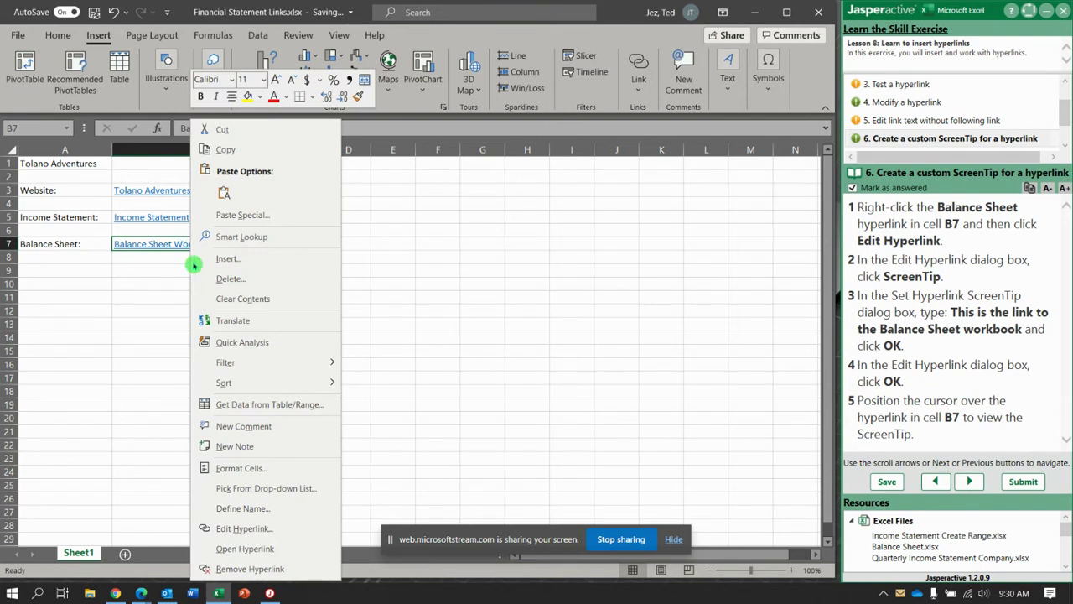
pyautogui.click(274, 528)
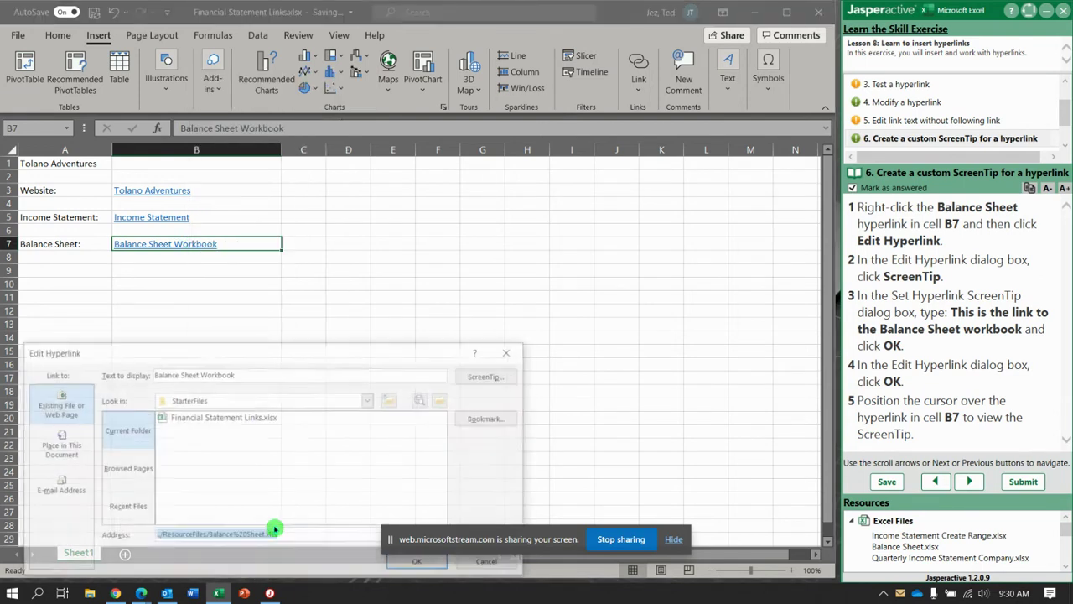
pyautogui.click(502, 377)
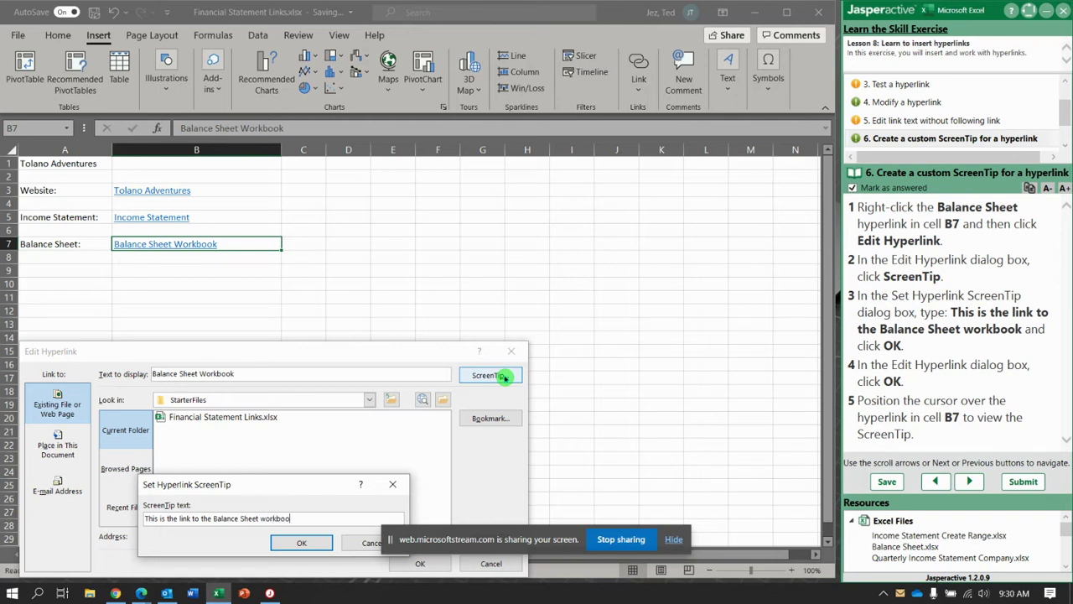
pyautogui.write('k')
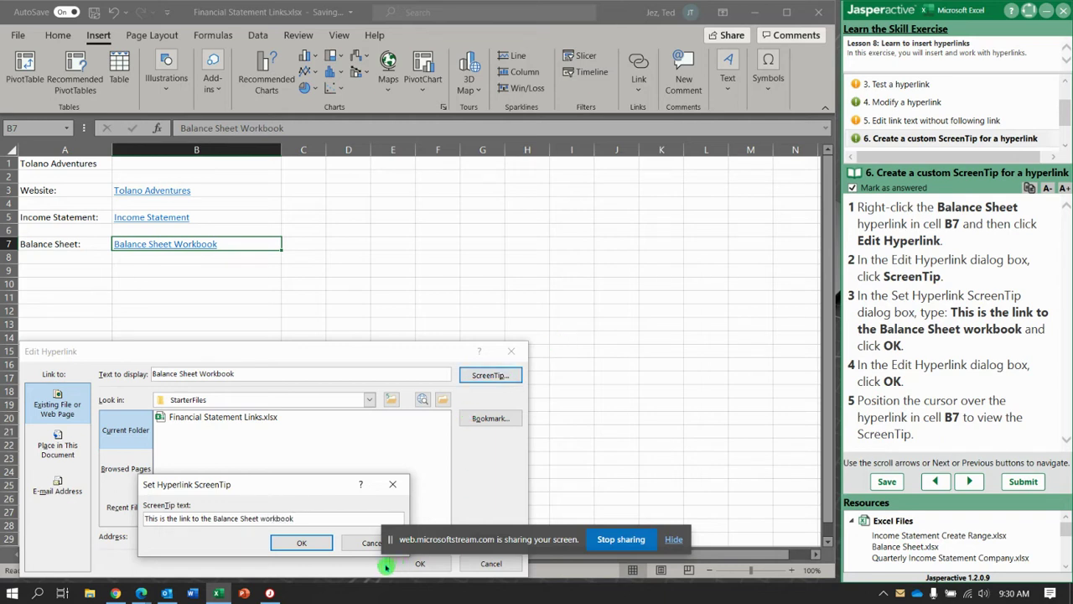
pyautogui.click(303, 544)
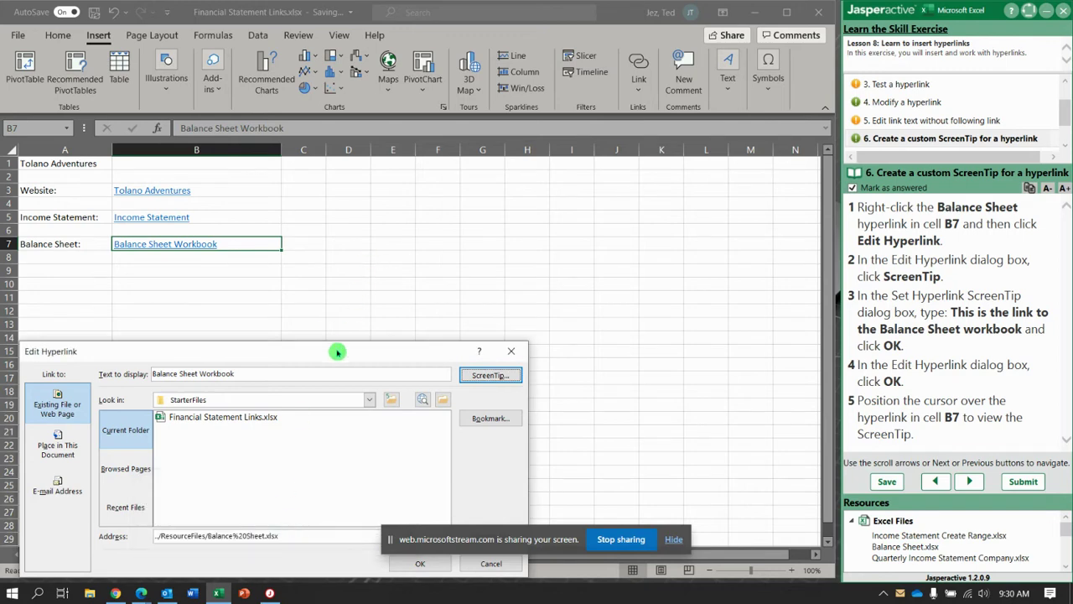
pyautogui.moveTo(338, 352); pyautogui.dragTo(423, 201)
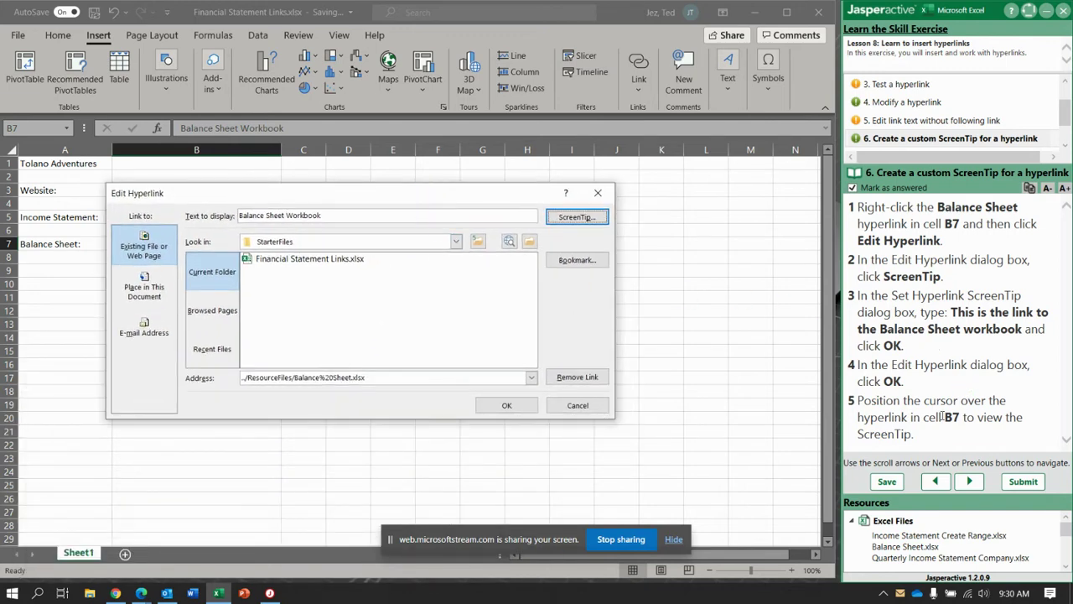
pyautogui.click(507, 405)
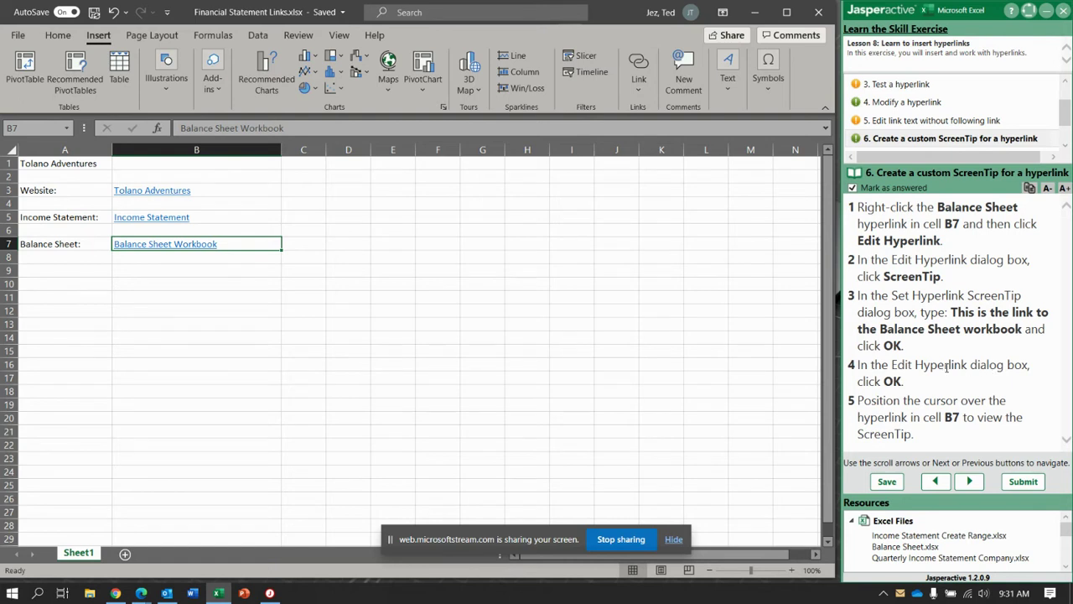
# Edit the ScreenTip of the hyperlink in cell B7 to read "This is the link to the Balance Sheet workbook." with a closing period.
pyautogui.click(225, 290)
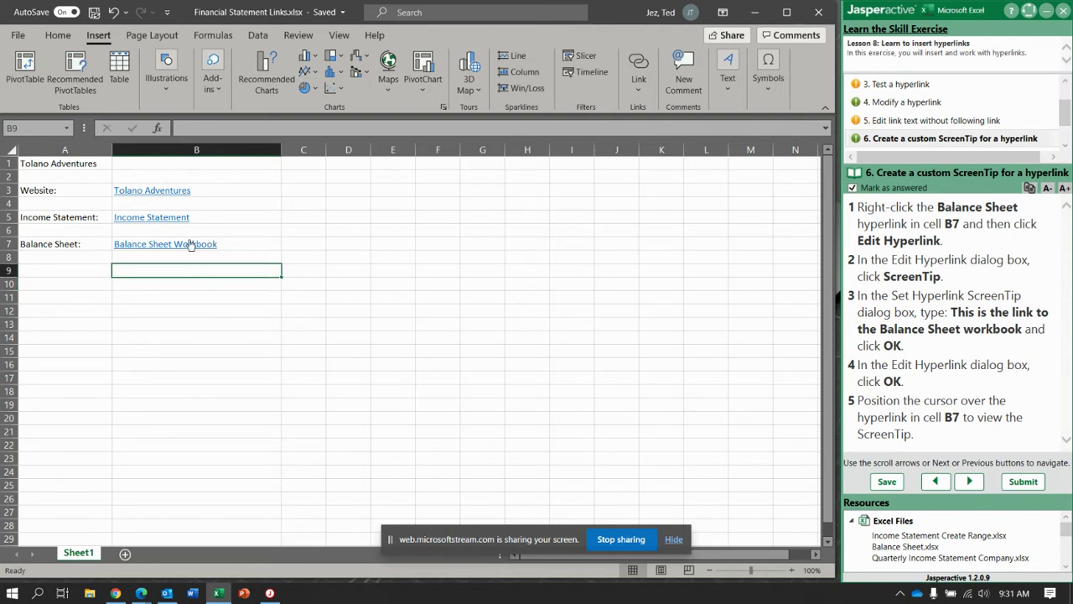
pyautogui.click(192, 243)
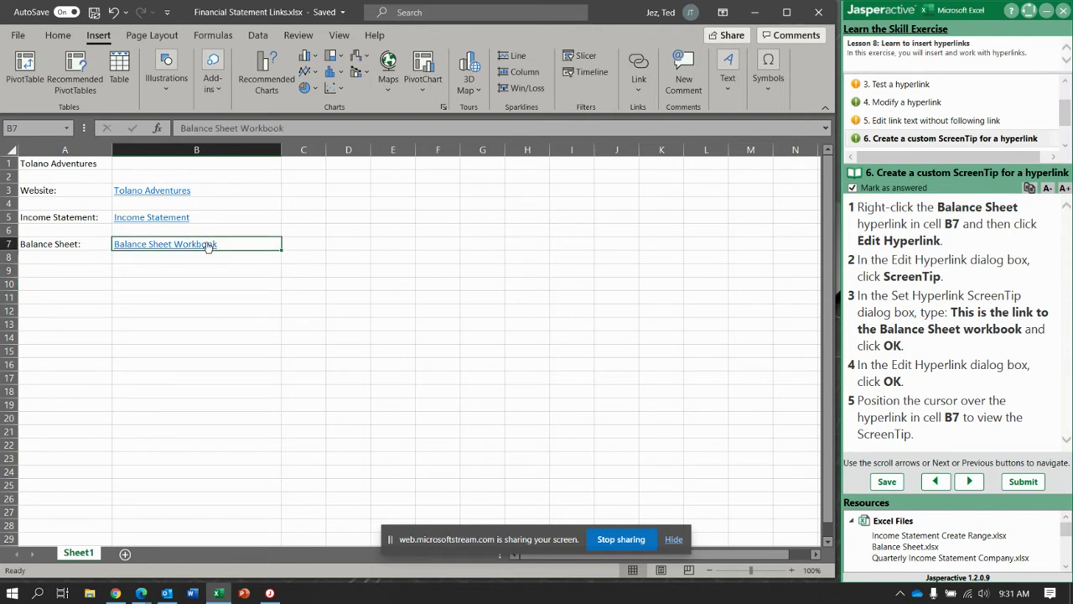
pyautogui.rightClick(208, 245)
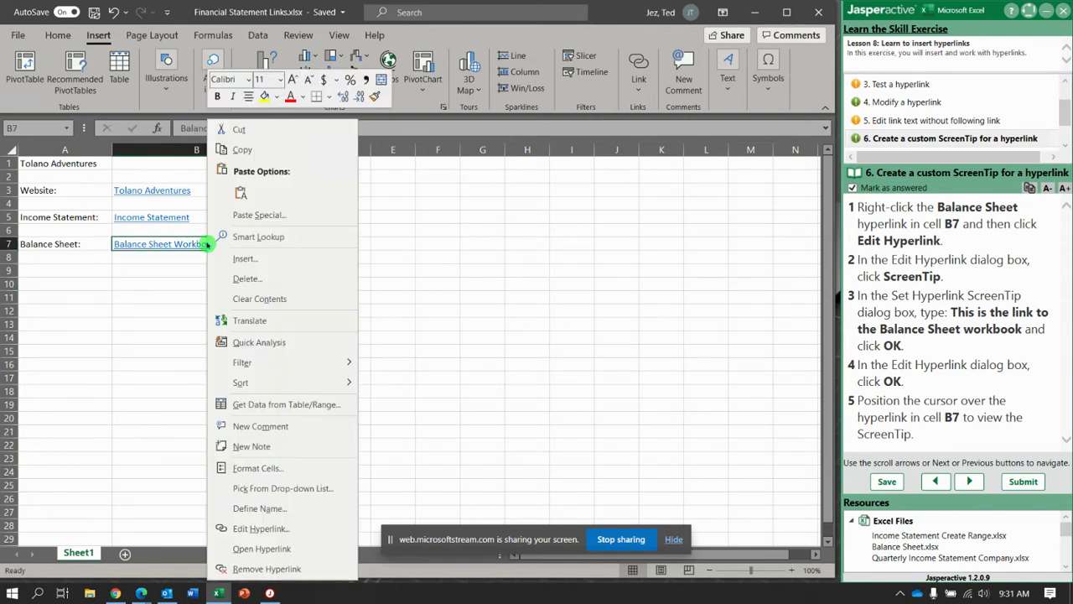
pyautogui.click(266, 530)
pyautogui.moveTo(391, 343); pyautogui.dragTo(493, 162)
pyautogui.click(589, 194)
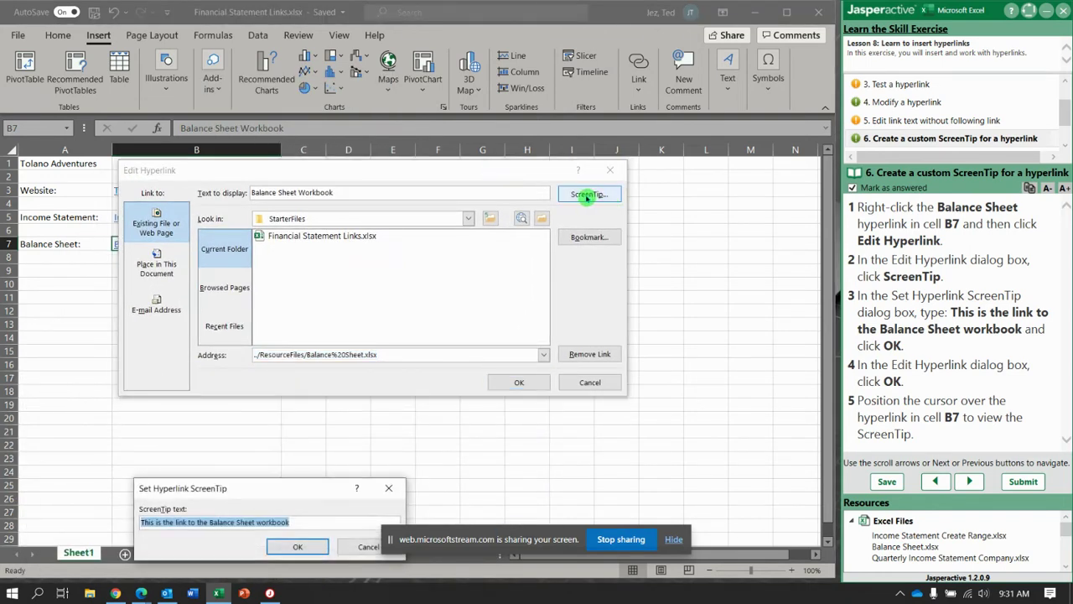
pyautogui.moveTo(248, 487); pyautogui.dragTo(322, 289)
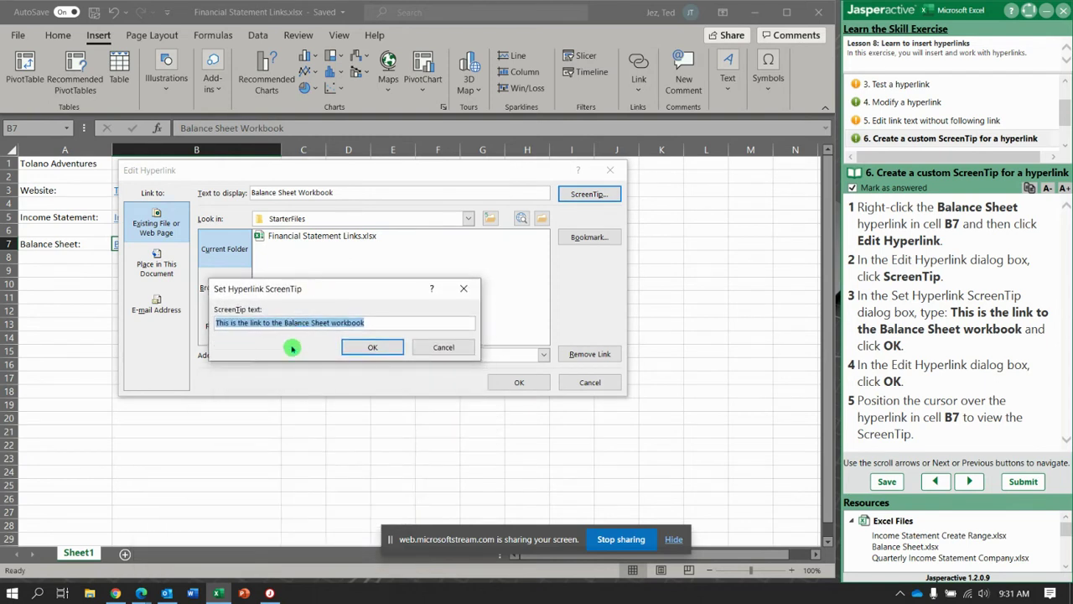
pyautogui.click(381, 325)
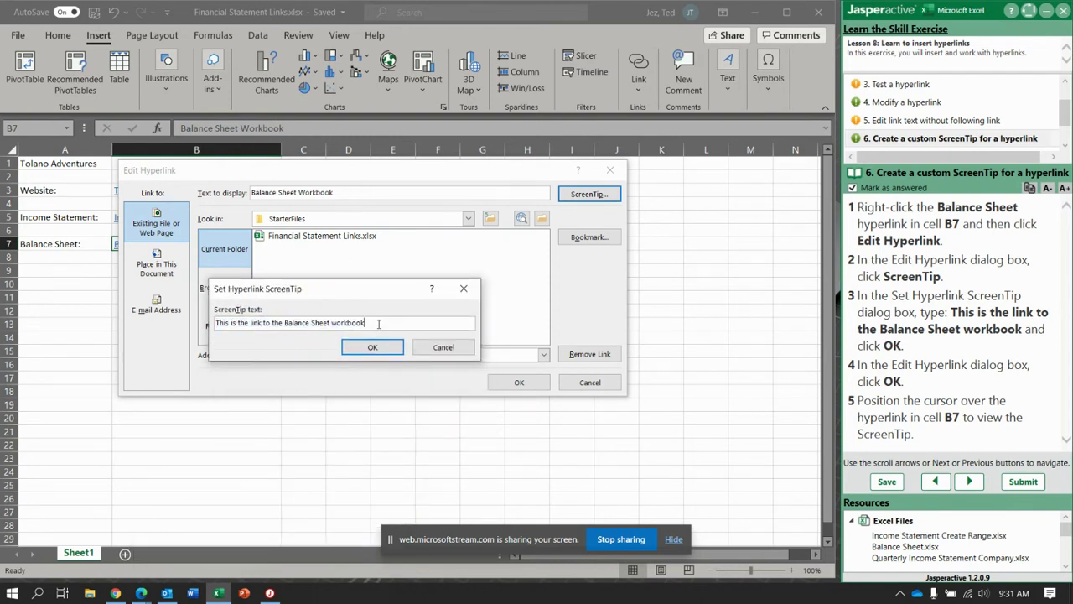
pyautogui.write('.')
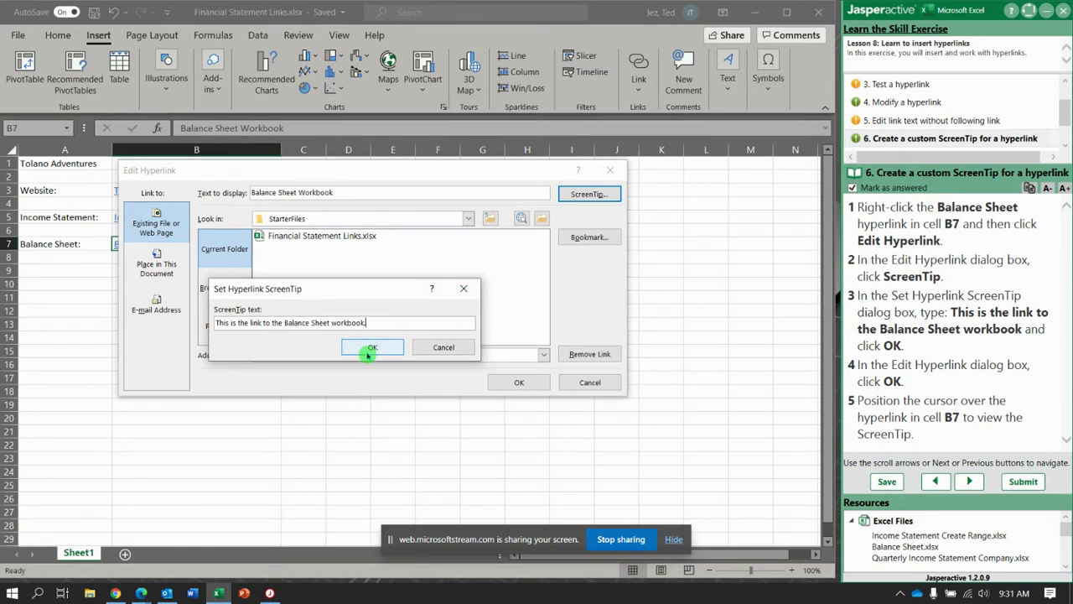
pyautogui.click(370, 351)
pyautogui.click(530, 382)
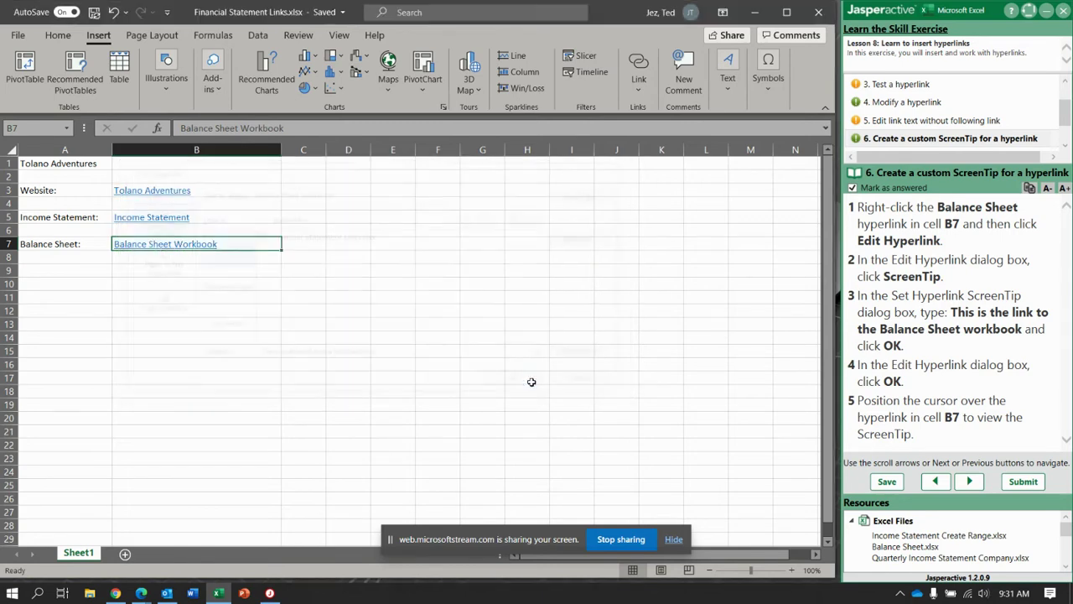
pyautogui.click(671, 380)
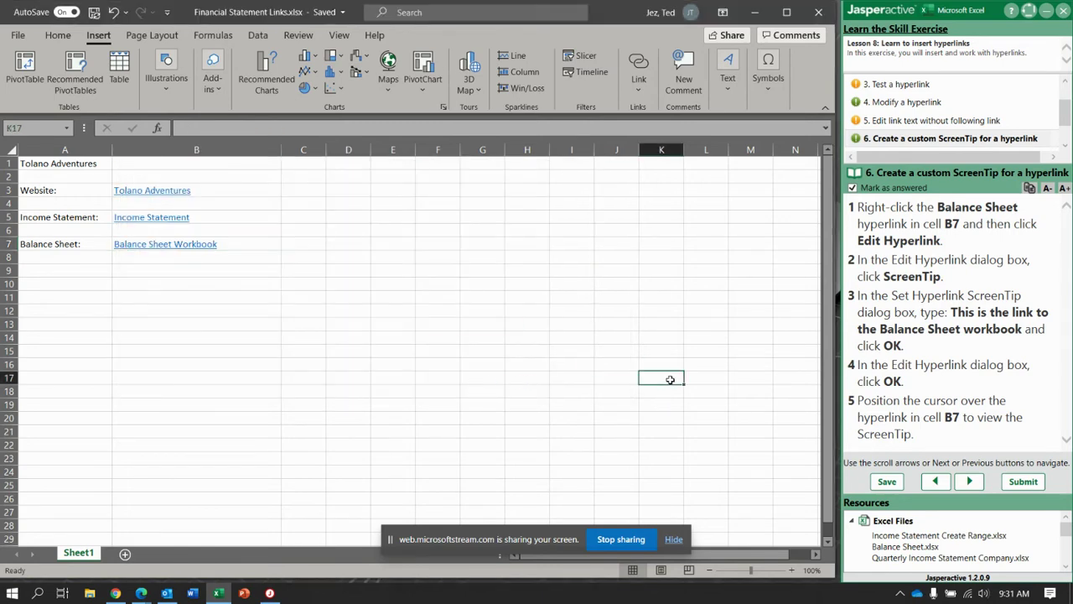
# Open the Test the changed Balance Sheet workbook hyperlink task, follow the link in cell B7, and close the Balance Sheet workbook.
pyautogui.moveTo(1066, 112); pyautogui.dragTo(1070, 131)
pyautogui.click(965, 120)
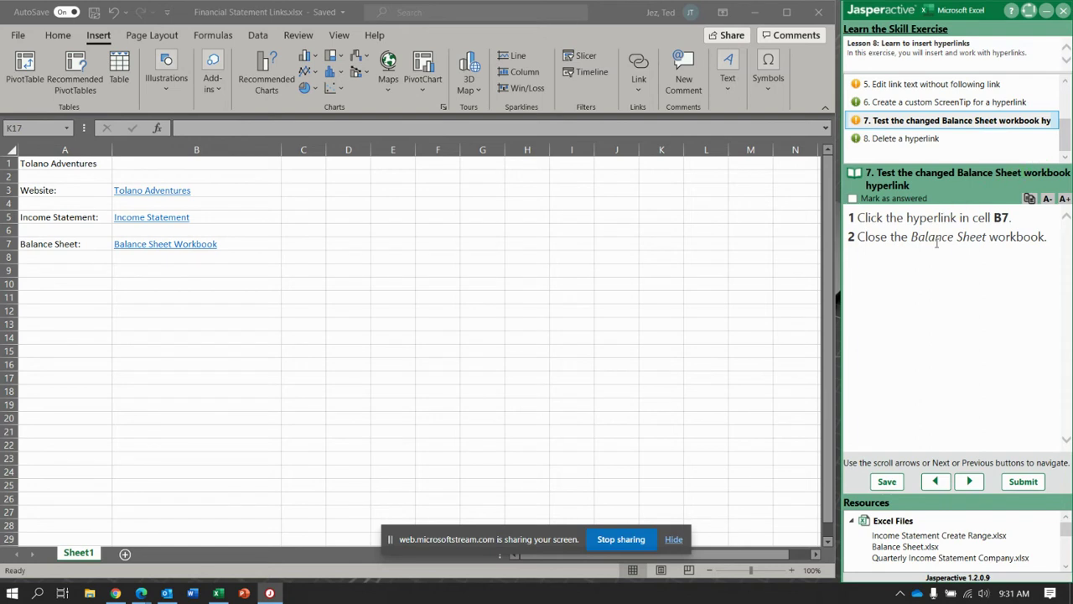
pyautogui.click(180, 245)
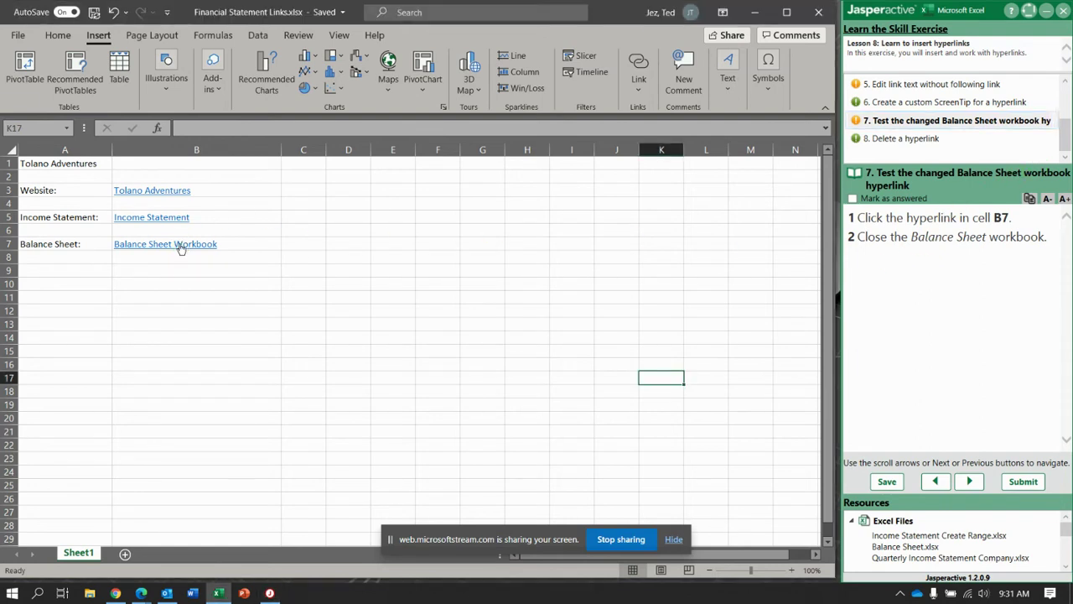
pyautogui.click(180, 247)
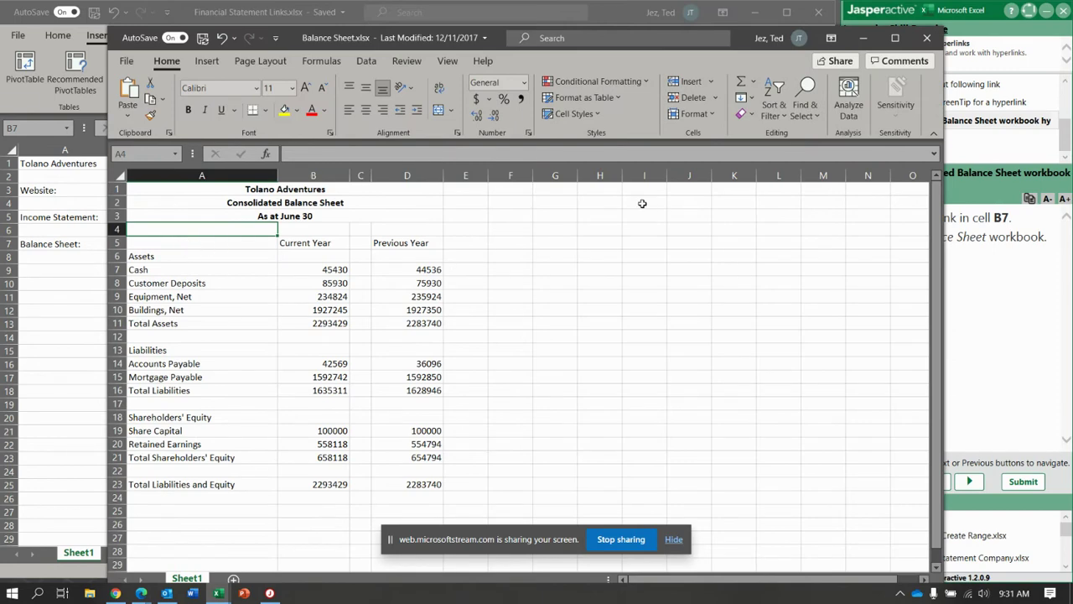
pyautogui.click(927, 38)
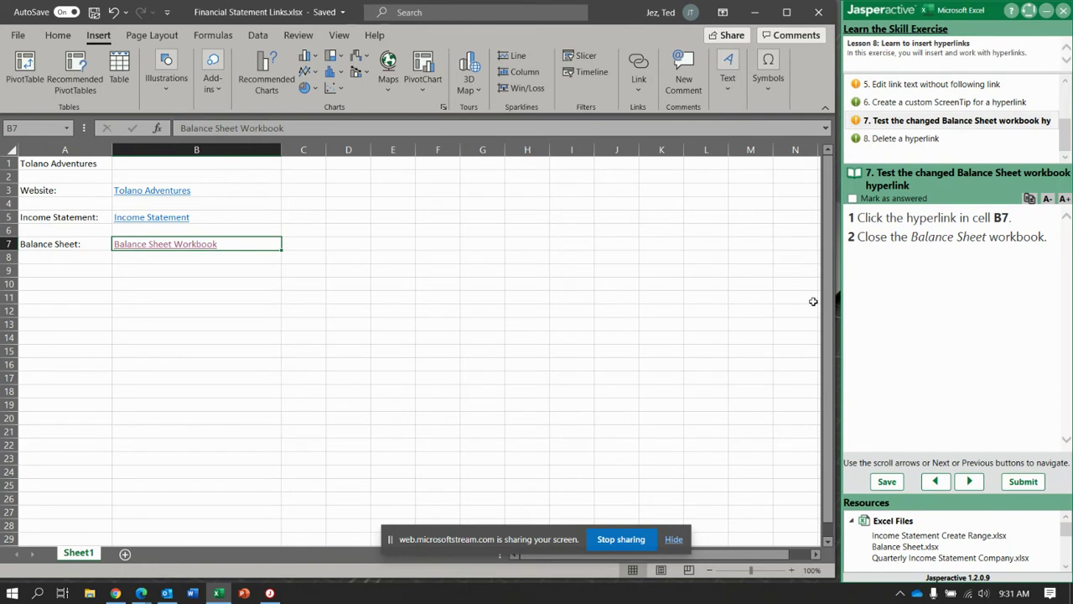
# Advance to the Delete a hyperlink task and remove the hyperlink from cell B7, keeping its text.
pyautogui.click(970, 481)
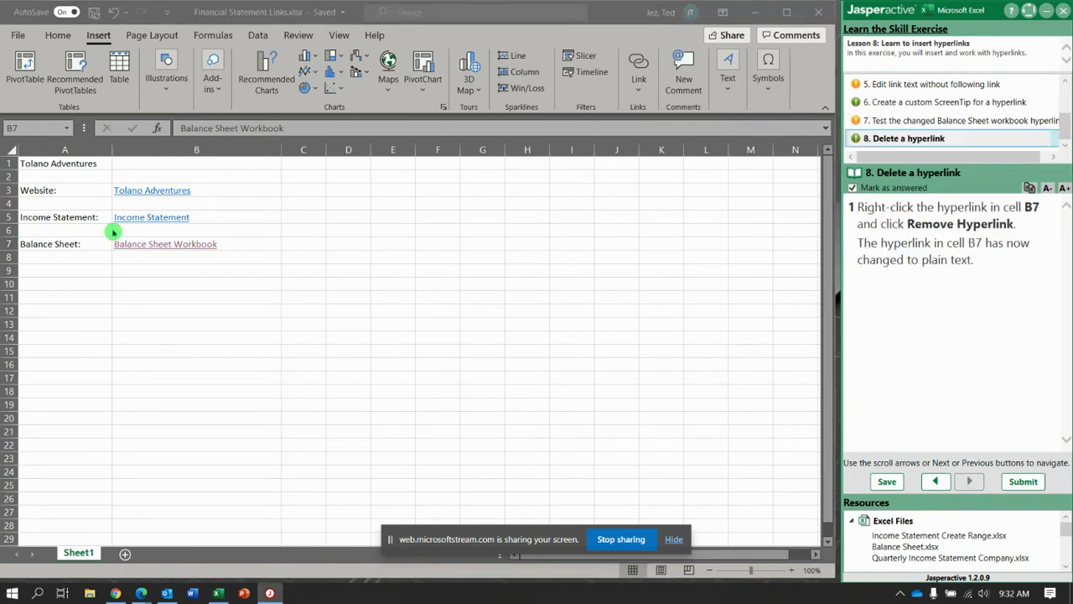
pyautogui.click(147, 249)
pyautogui.rightClick(146, 249)
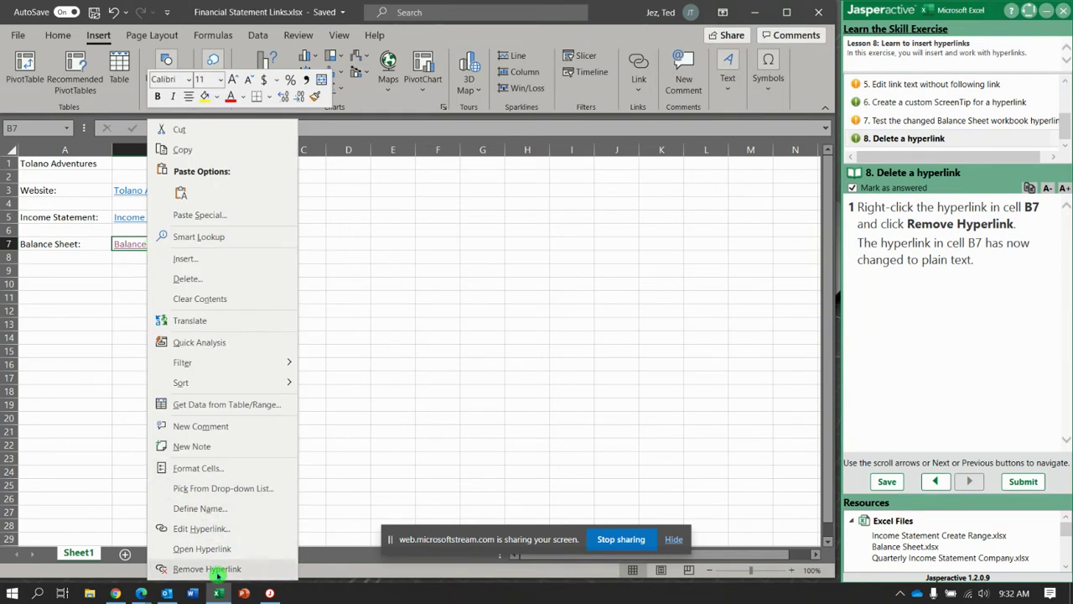
pyautogui.click(216, 572)
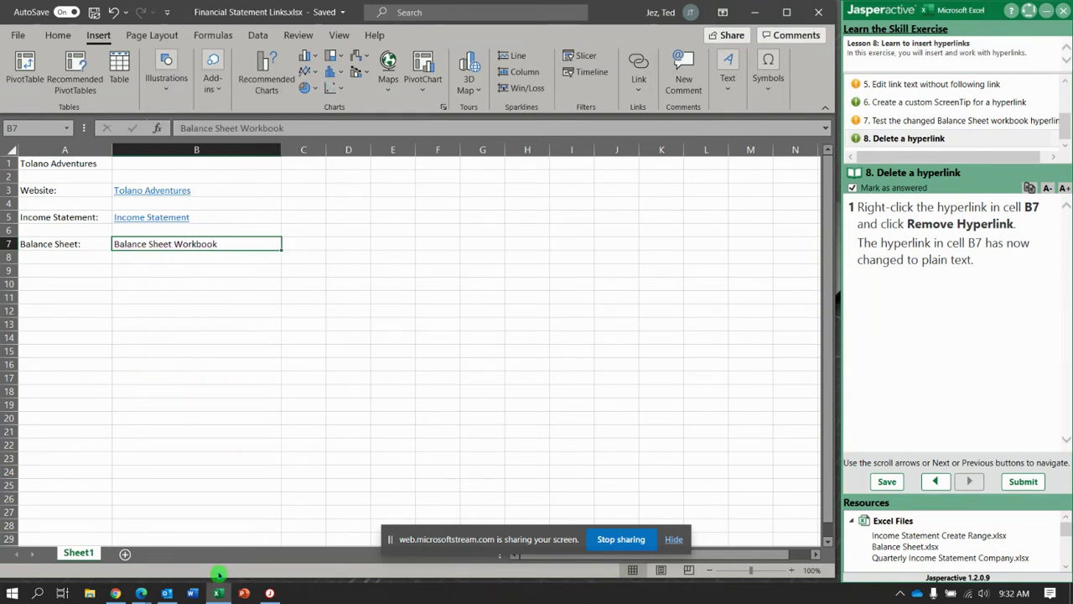
pyautogui.click(494, 378)
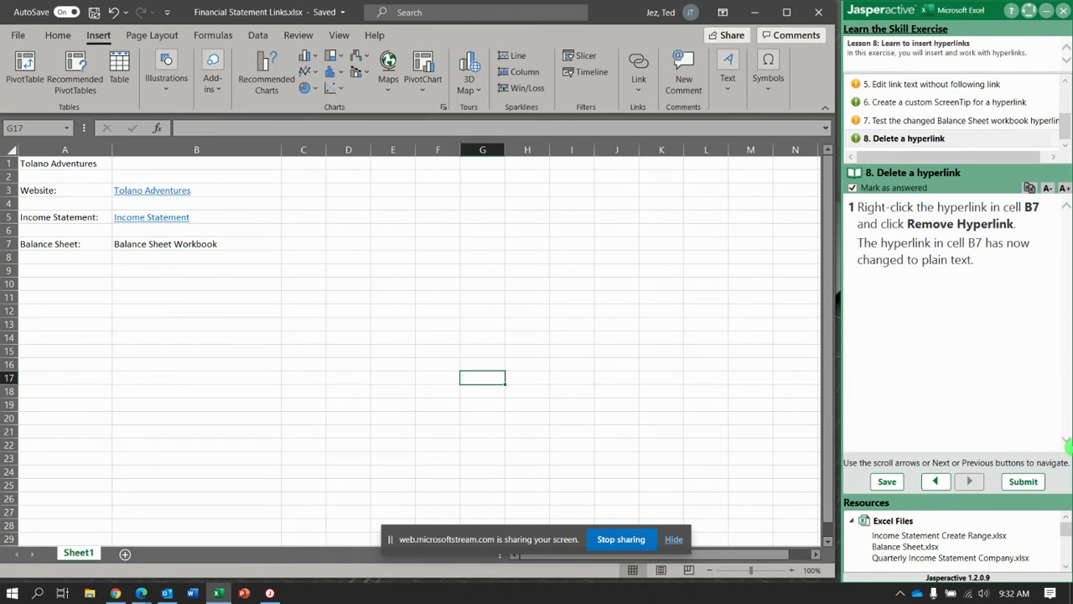
# Submit the exercise results for scoring and return to the Jasperactive course page.
pyautogui.click(1024, 482)
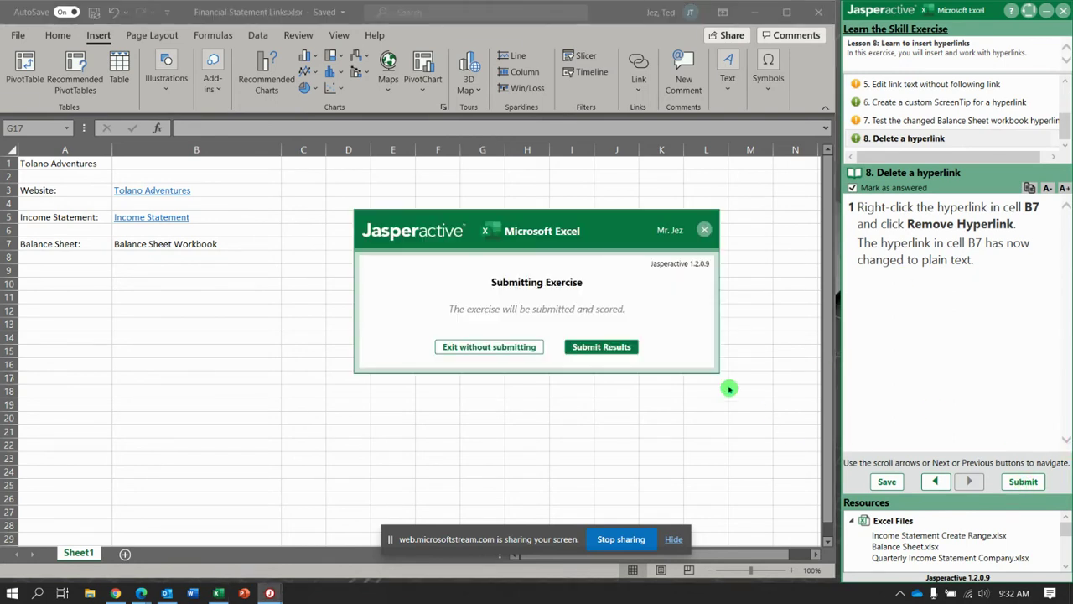
pyautogui.click(616, 347)
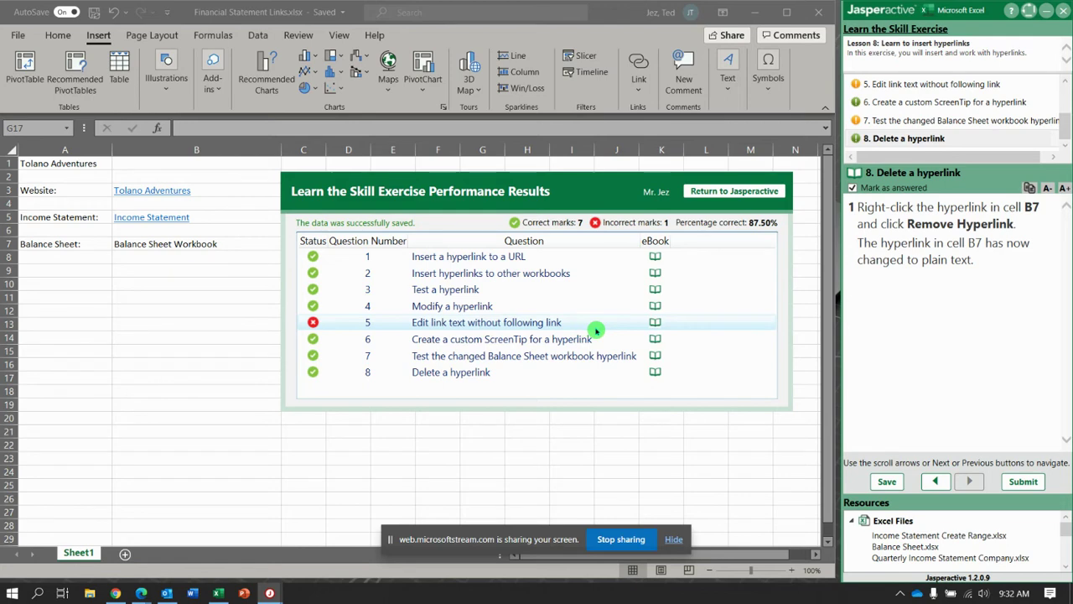
pyautogui.click(759, 191)
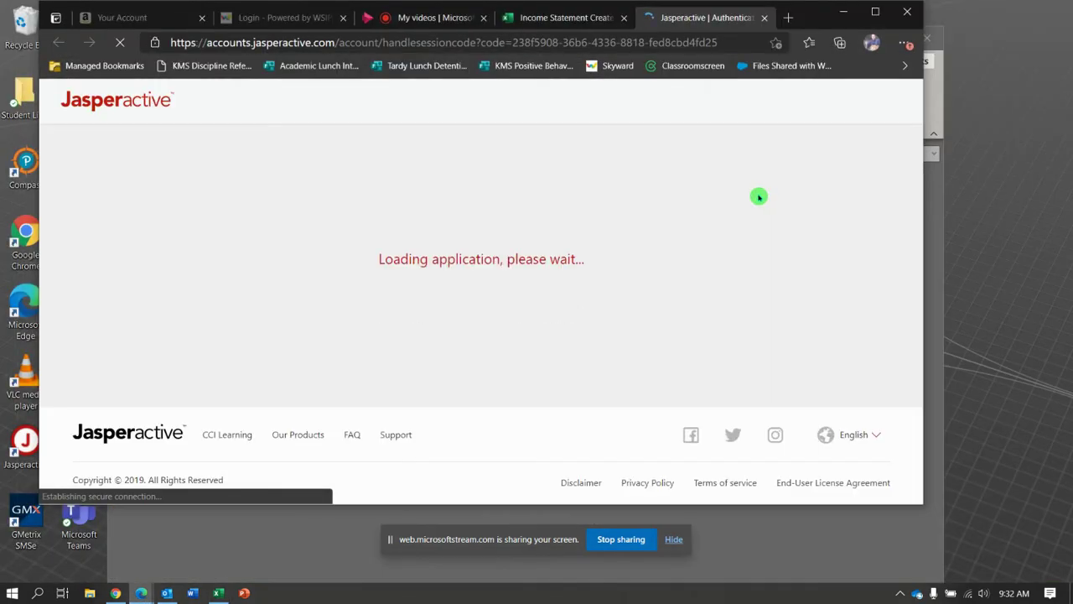
# Relaunch the Learn exercise for Modifying and Deleting Hyperlinks in Lesson 8, enlarge the workbook window, and dismiss the save conflict message.
pyautogui.scroll(-1, 647, 268)
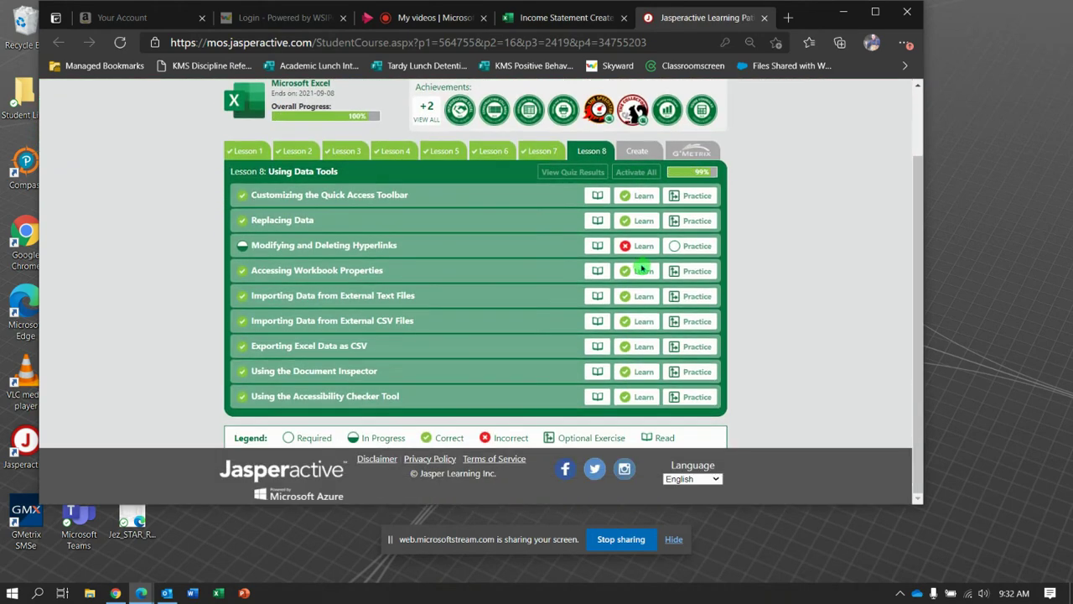
pyautogui.click(696, 246)
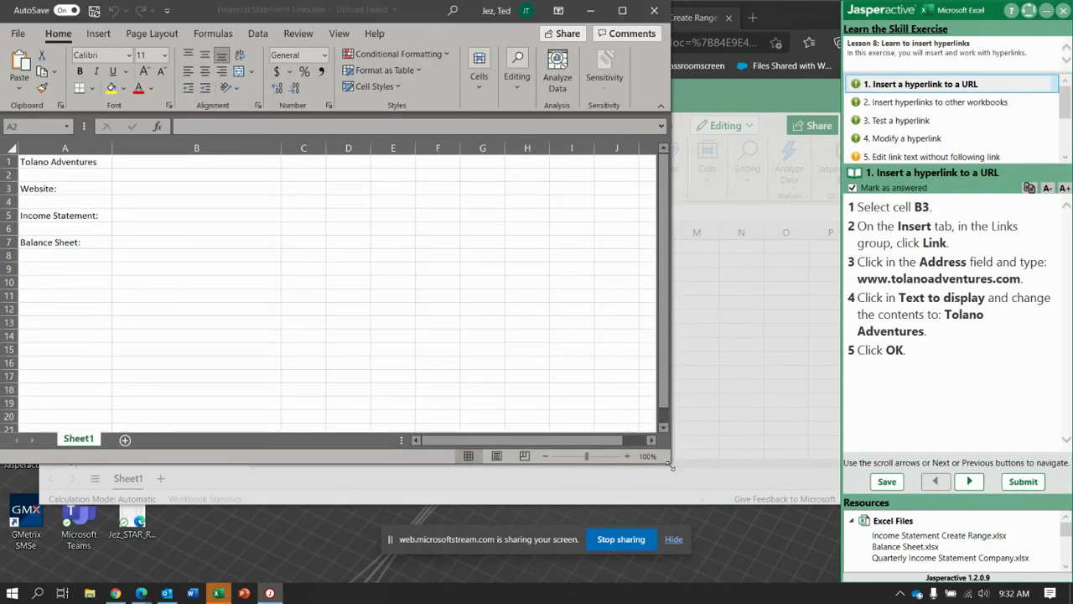
pyautogui.moveTo(670, 462); pyautogui.dragTo(778, 550)
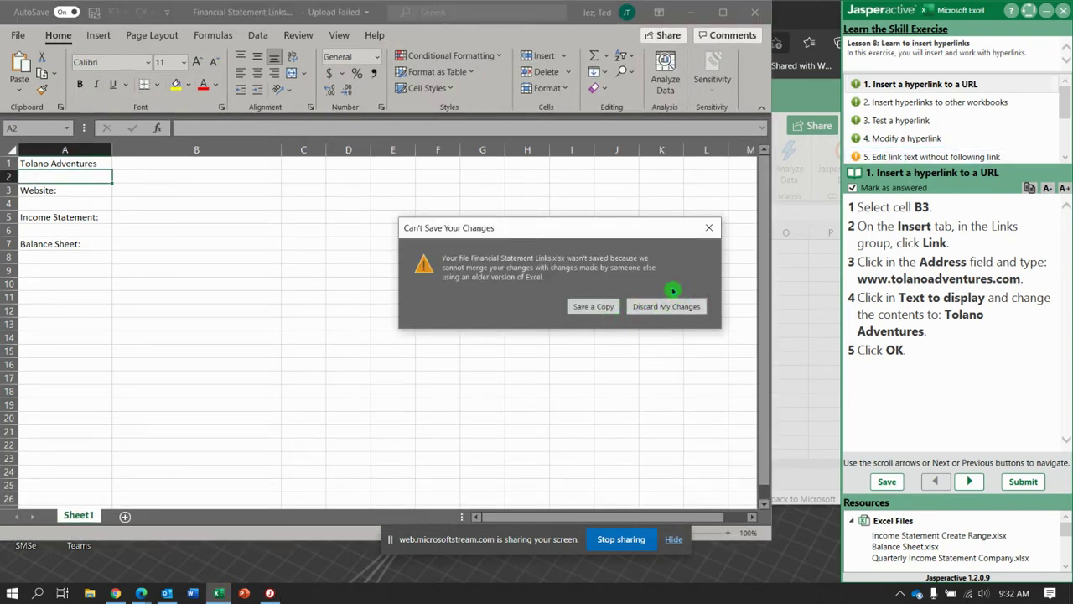
pyautogui.click(709, 227)
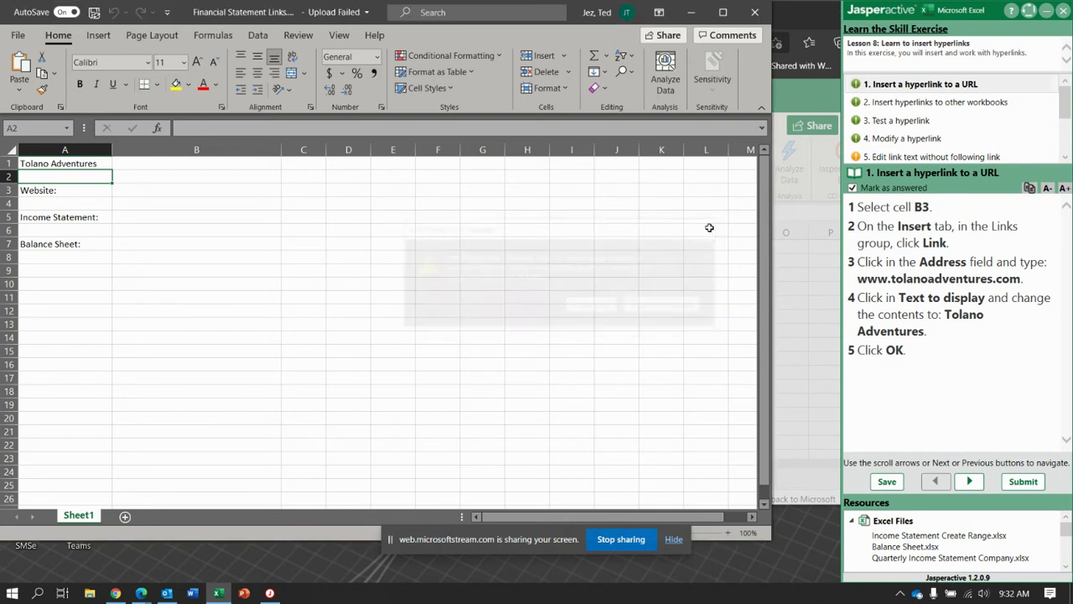
# For the Modify a hyperlink task, link cell B5 to Quarterly Income Statement Company.xlsx in the ResourceFiles folder, with display text "Income Statement".
pyautogui.click(158, 217)
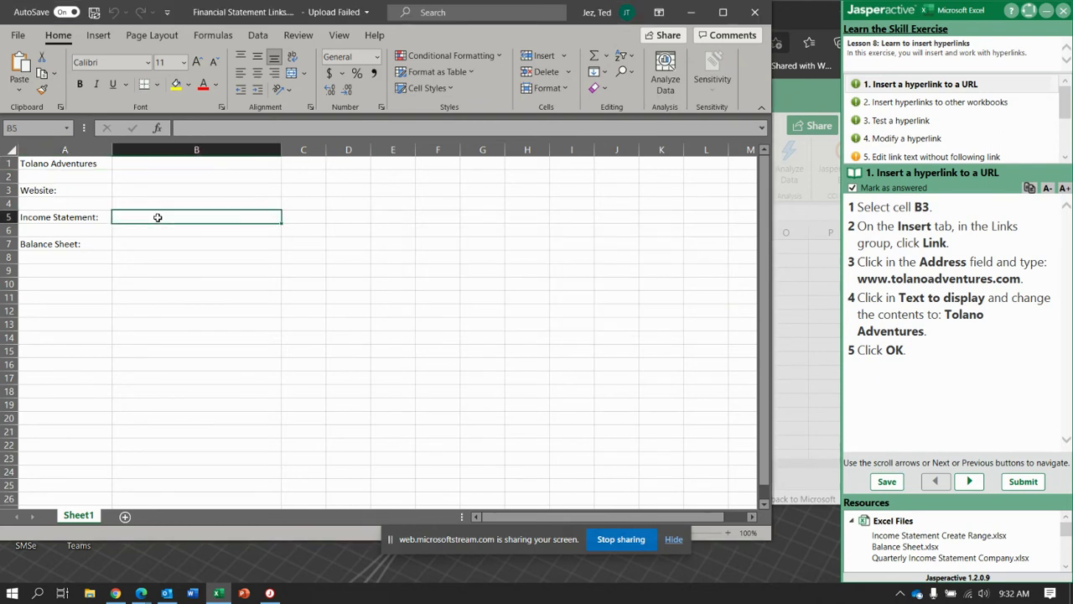
pyautogui.click(922, 140)
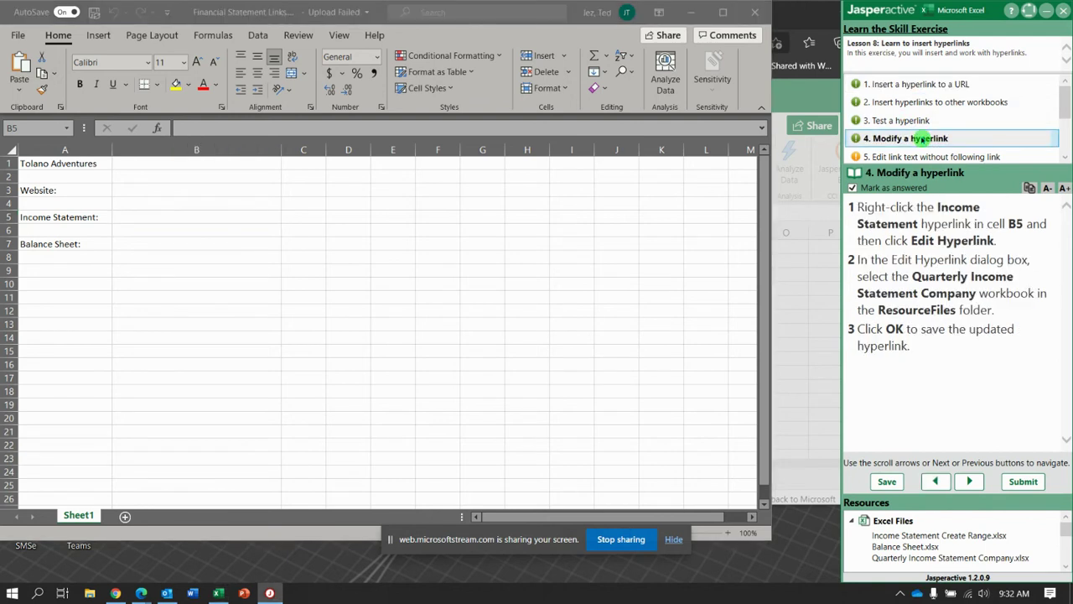
pyautogui.click(211, 216)
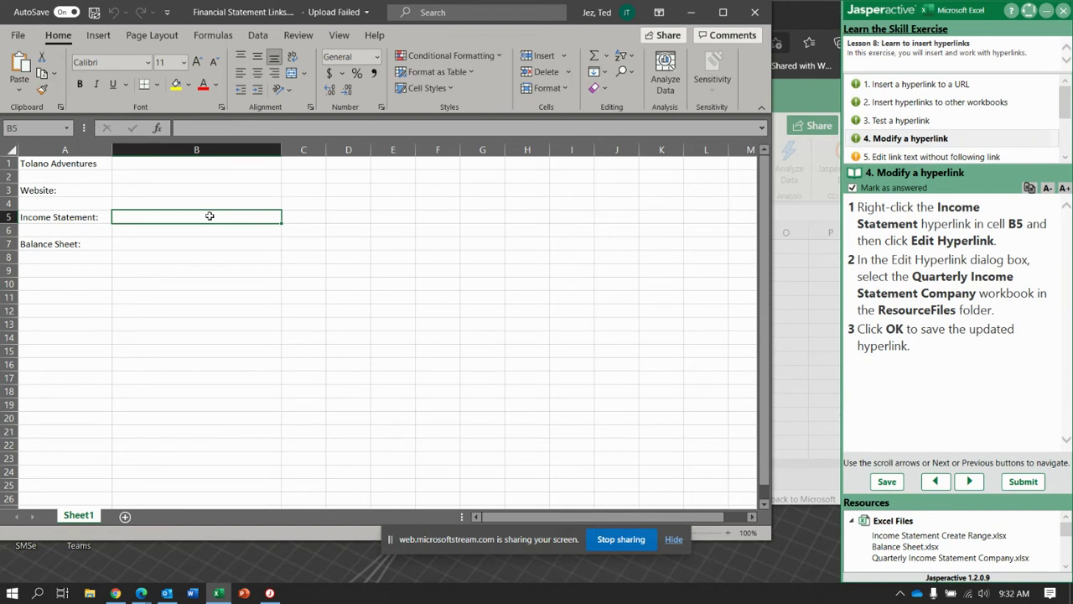
pyautogui.click(98, 34)
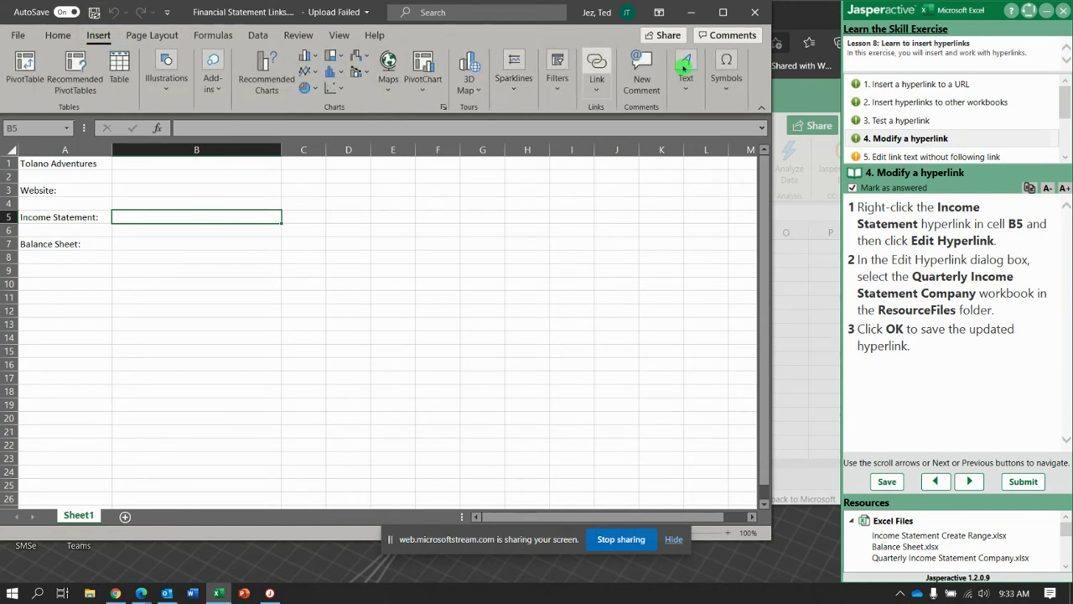
pyautogui.click(596, 67)
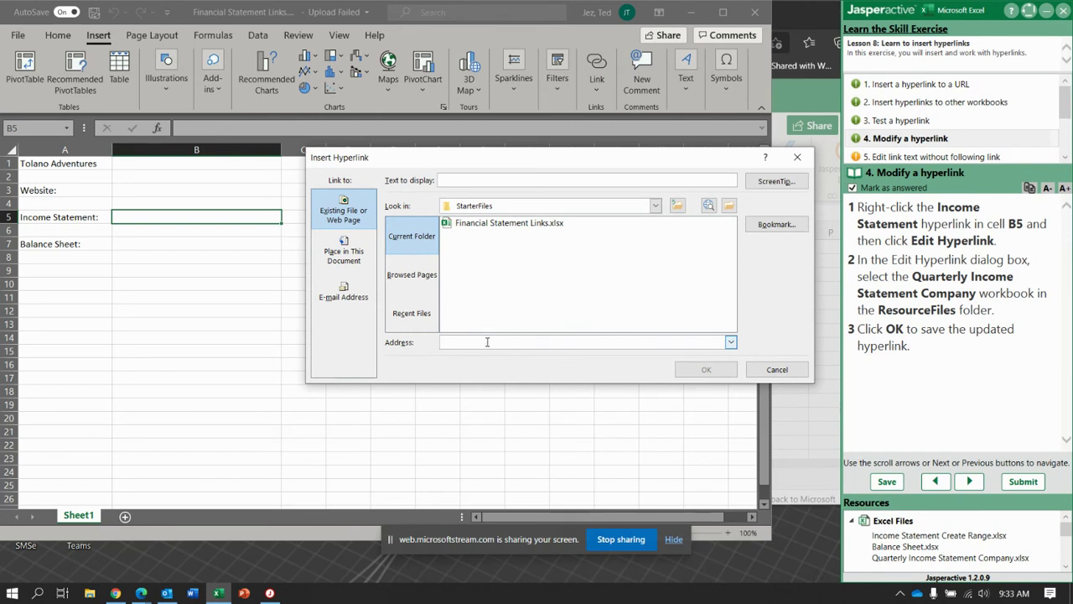
pyautogui.click(497, 179)
pyautogui.click(498, 181)
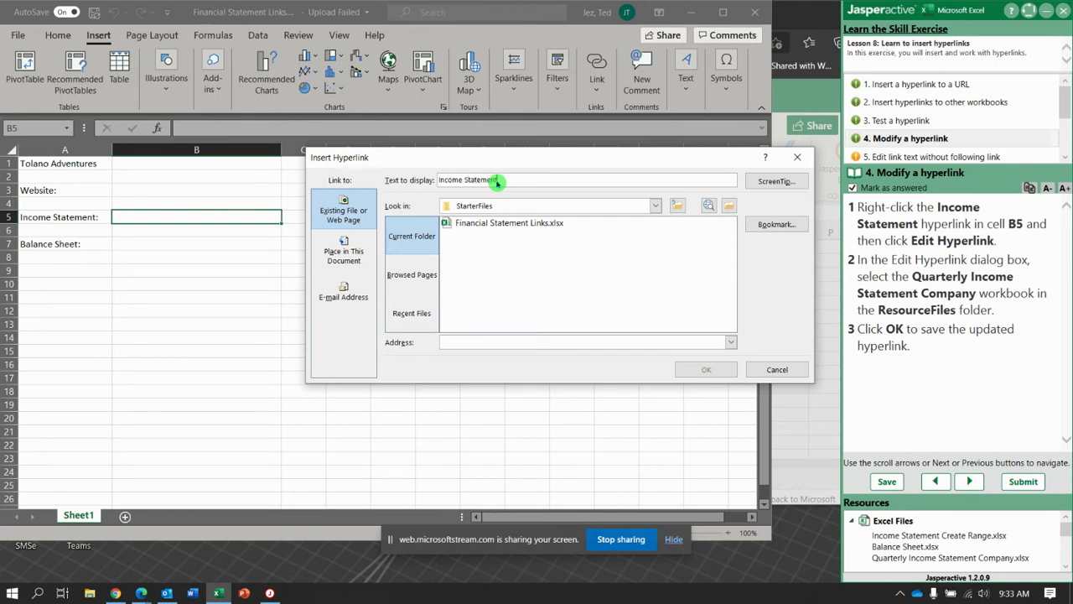
pyautogui.click(497, 341)
pyautogui.click(679, 208)
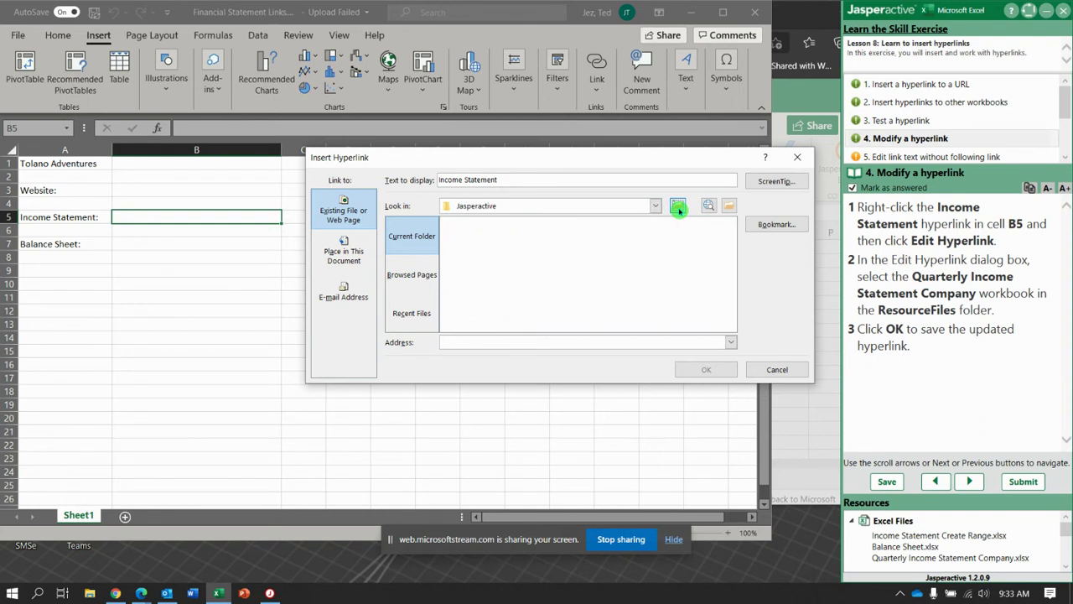
pyautogui.click(498, 237)
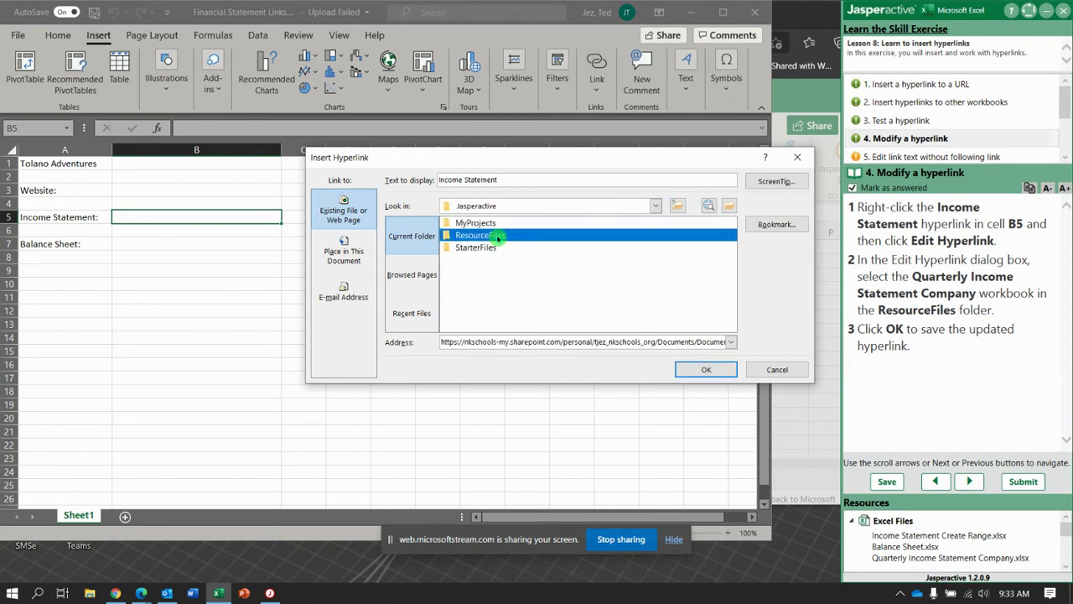
pyautogui.doubleClick(498, 237)
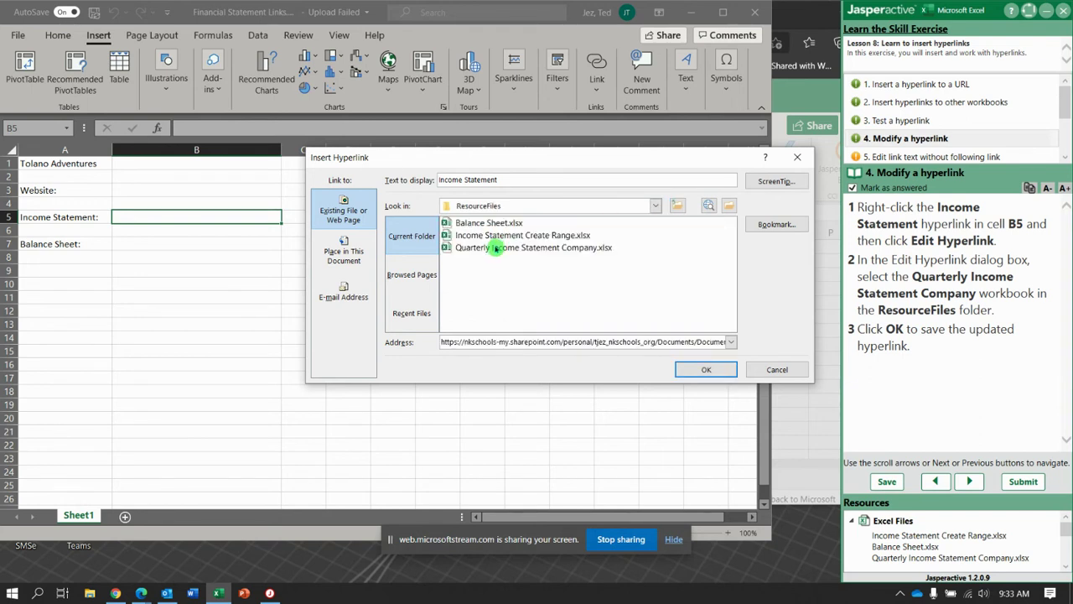
pyautogui.doubleClick(495, 249)
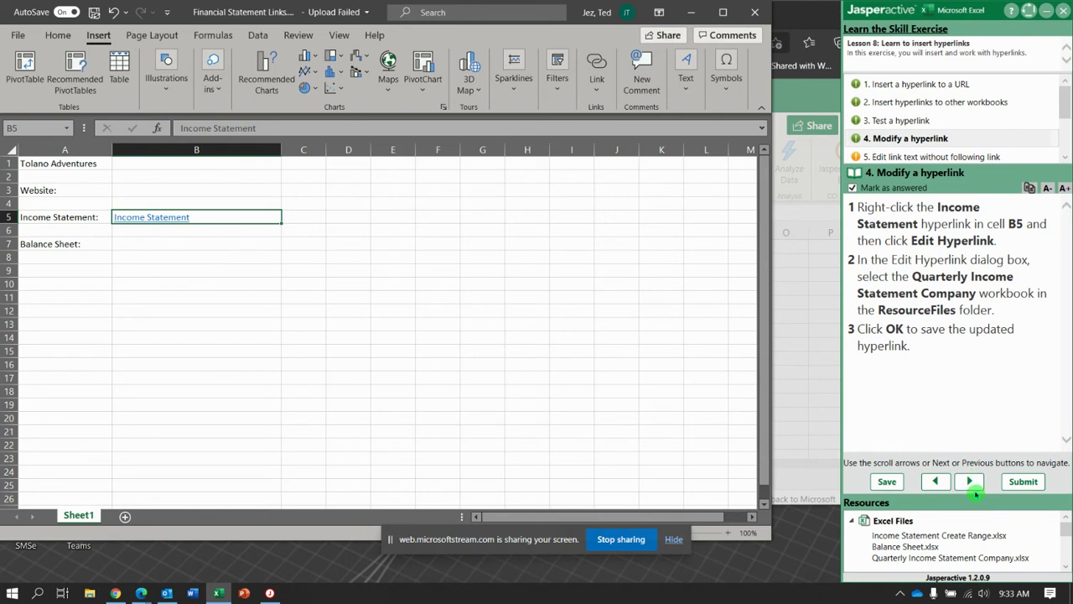
pyautogui.click(976, 495)
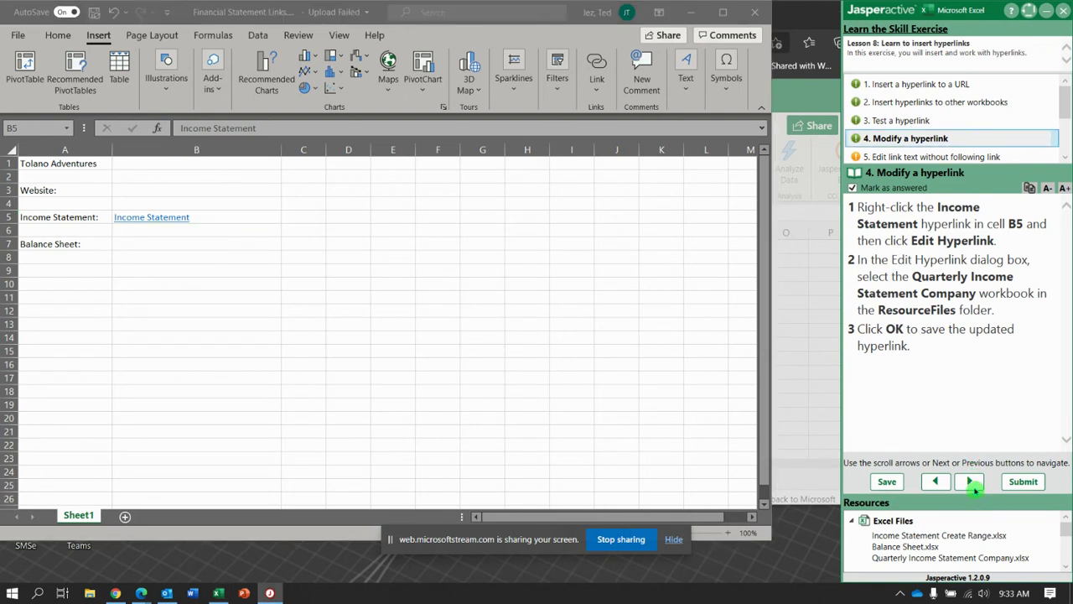
# Advance to the Edit link text without following link task and consult the Insert hyperlinks to other workbooks instructions for cell B7.
pyautogui.click(969, 481)
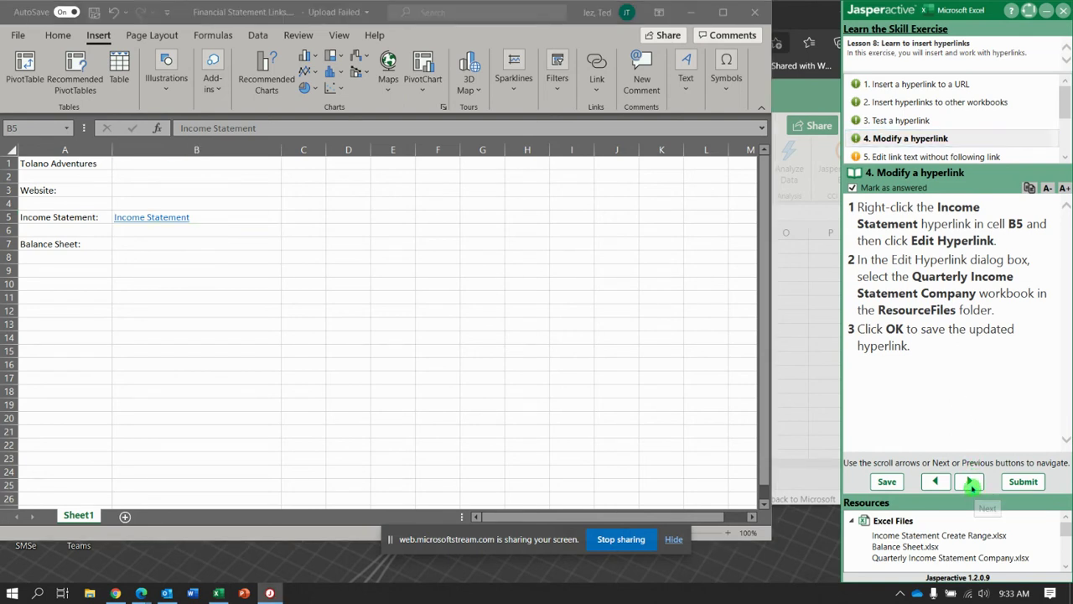
pyautogui.click(170, 245)
pyautogui.click(169, 245)
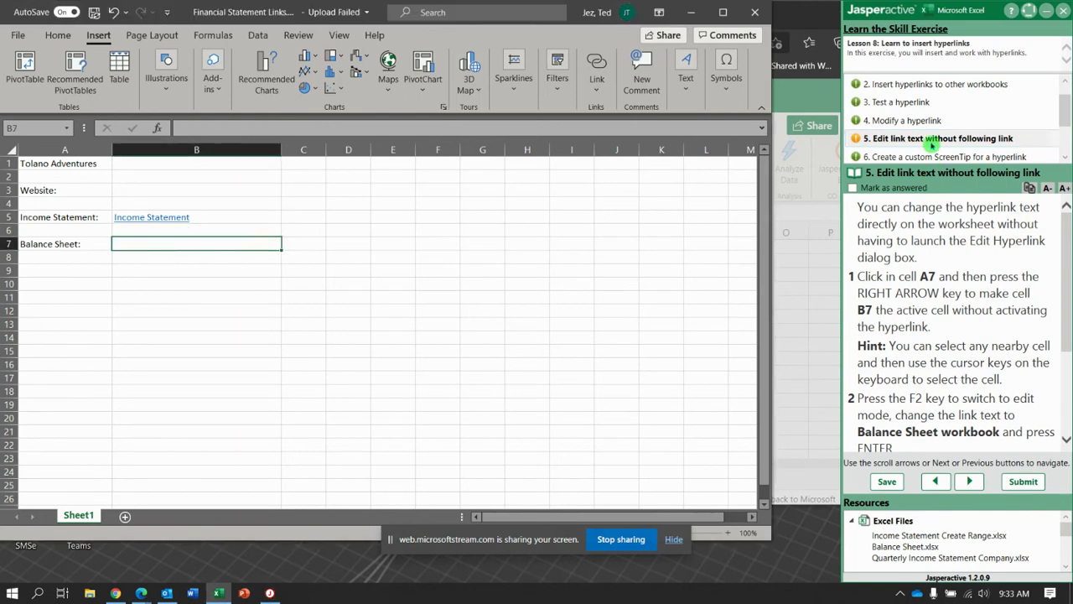
pyautogui.click(904, 86)
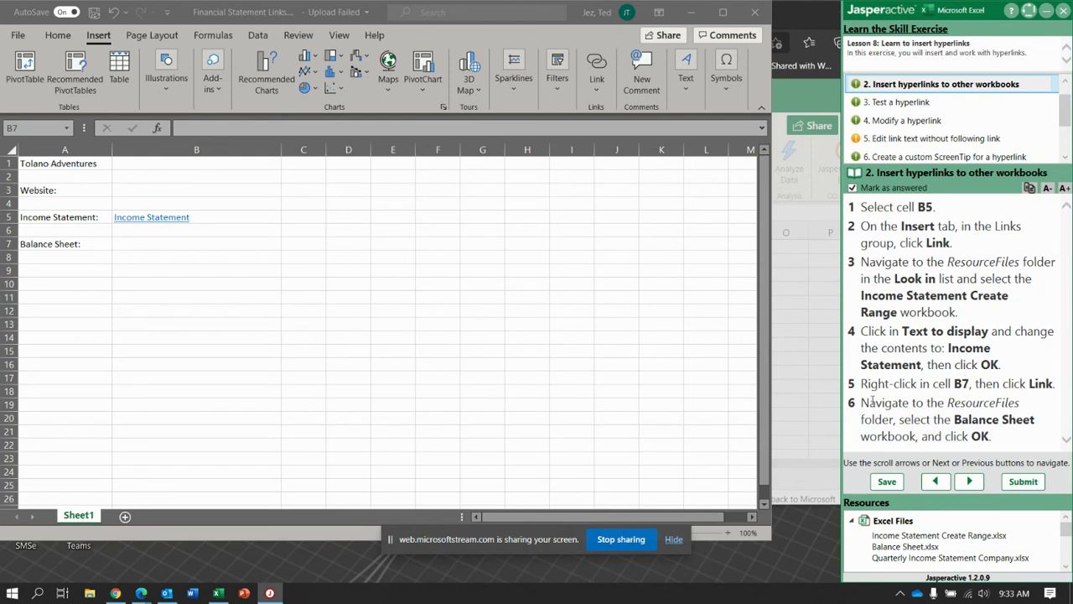
# Insert a hyperlink in cell B7 to Balance Sheet.xlsx in the ResourceFiles folder.
pyautogui.click(132, 244)
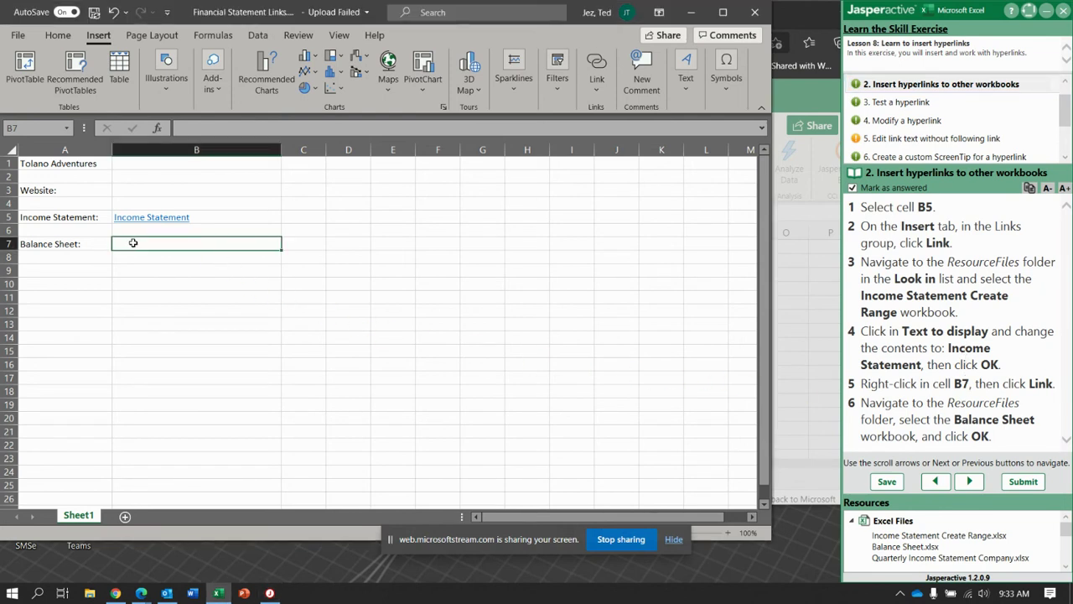
pyautogui.rightClick(132, 243)
pyautogui.click(597, 64)
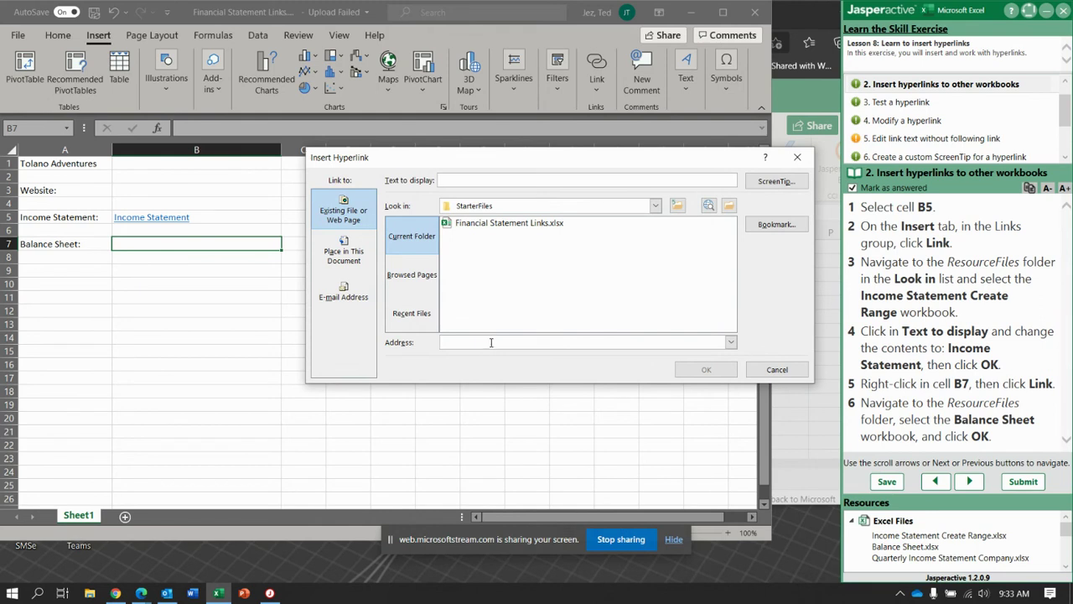
pyautogui.click(679, 208)
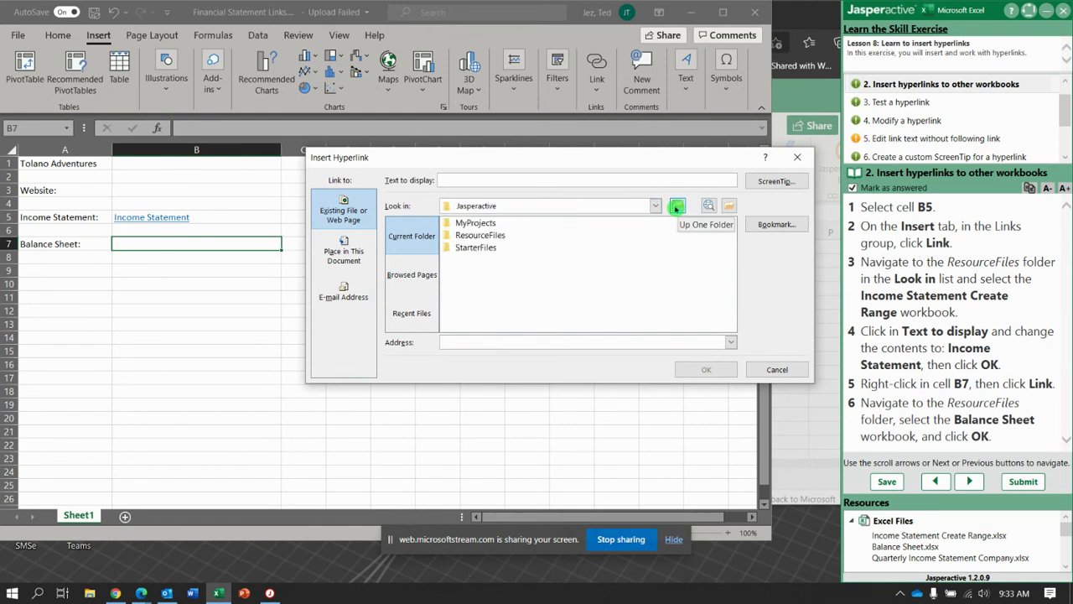
pyautogui.doubleClick(483, 236)
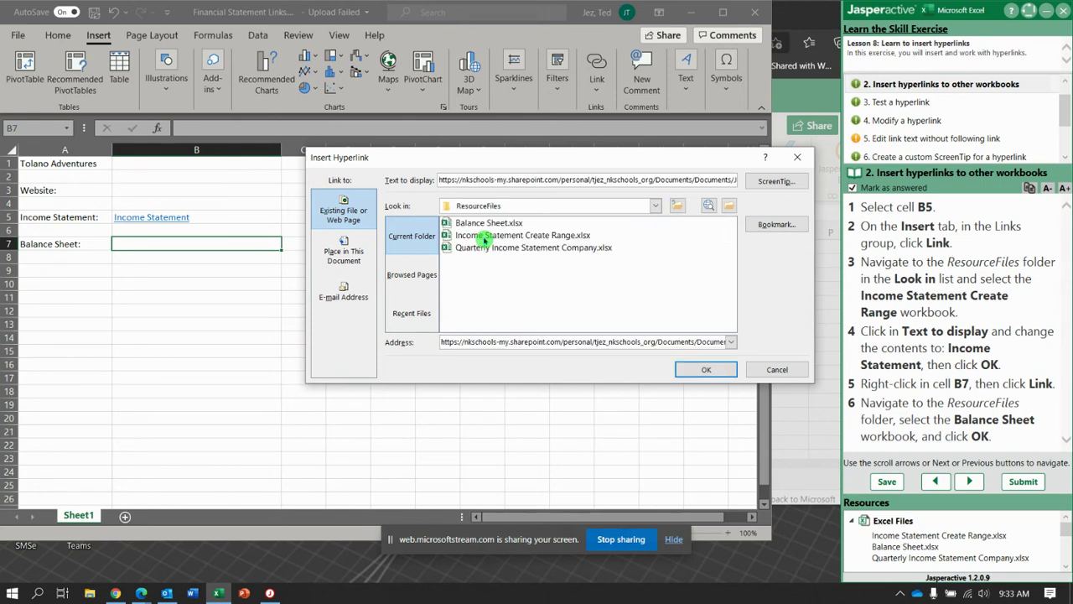
pyautogui.doubleClick(488, 223)
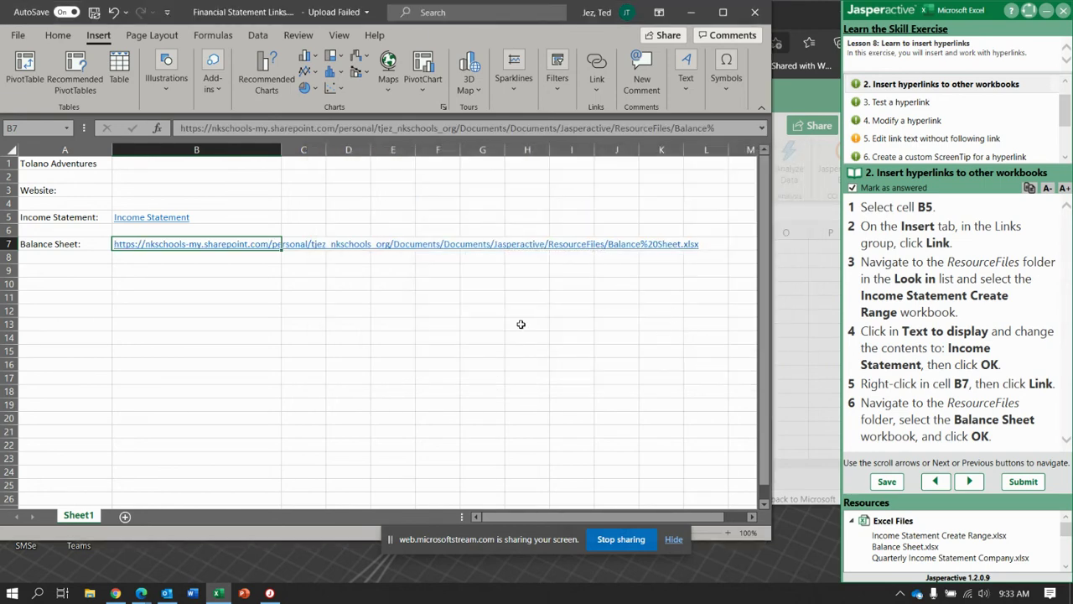
pyautogui.click(521, 325)
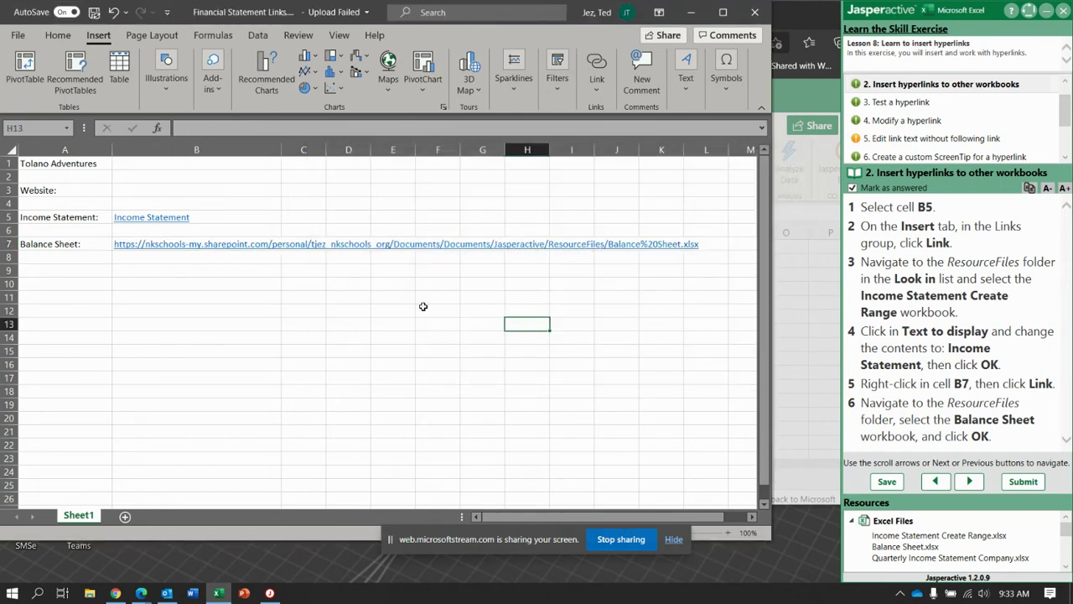
# Return to the Edit link text without following link task and follow the hyperlink in cell B7, closing the opened Balance Sheet workbook.
pyautogui.click(940, 138)
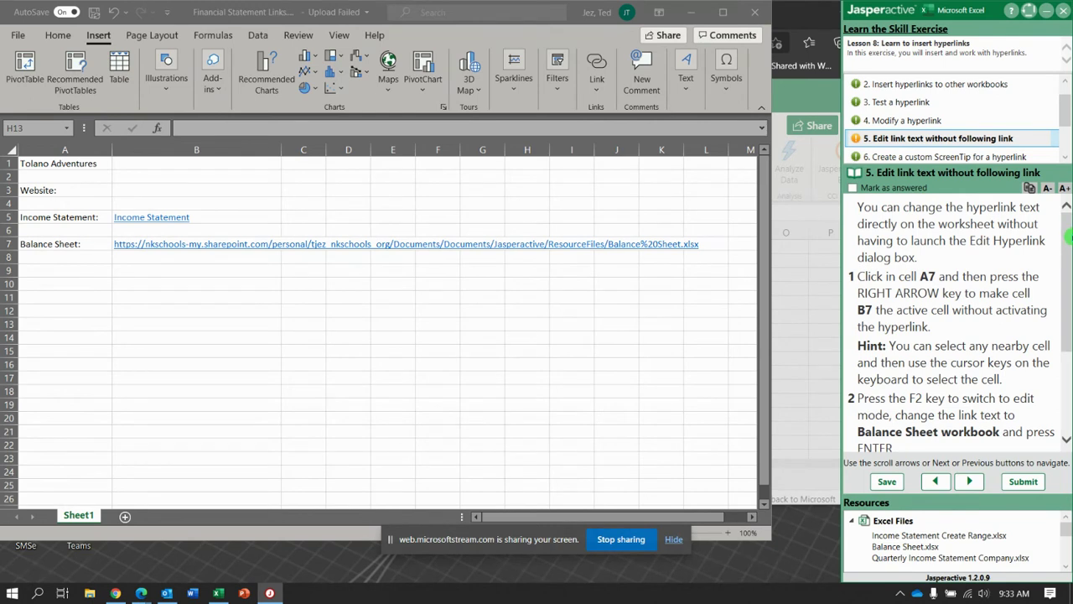
pyautogui.moveTo(1069, 238); pyautogui.dragTo(1069, 338)
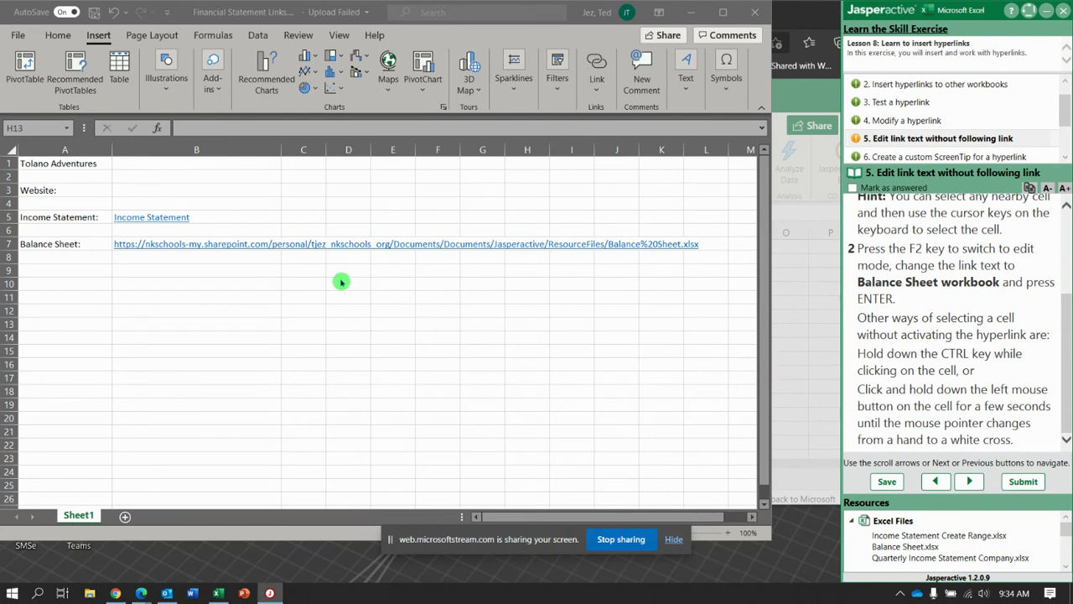
pyautogui.click(188, 244)
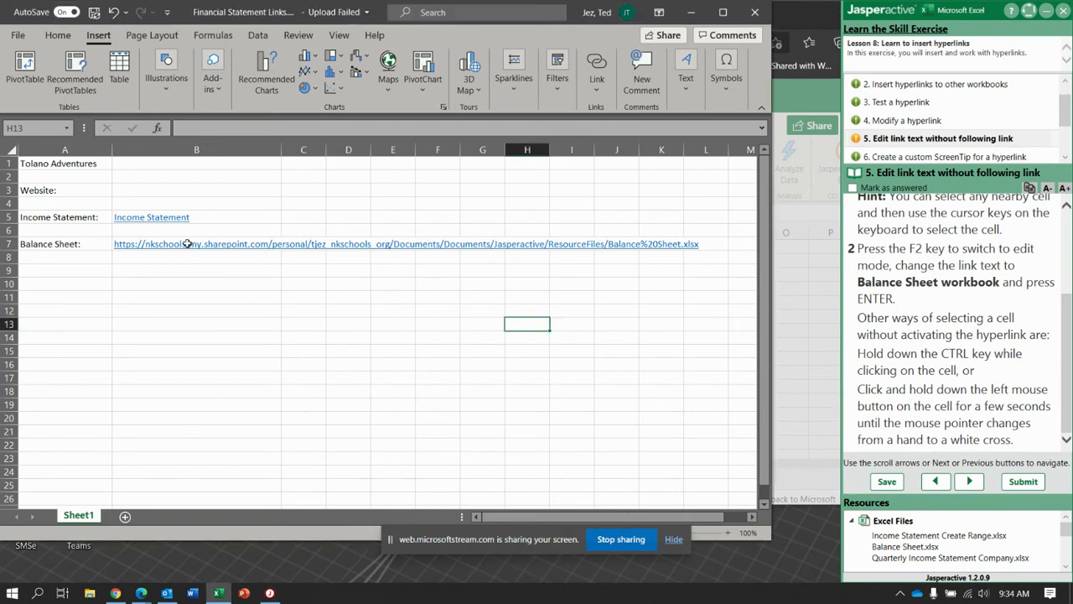
pyautogui.click(188, 244)
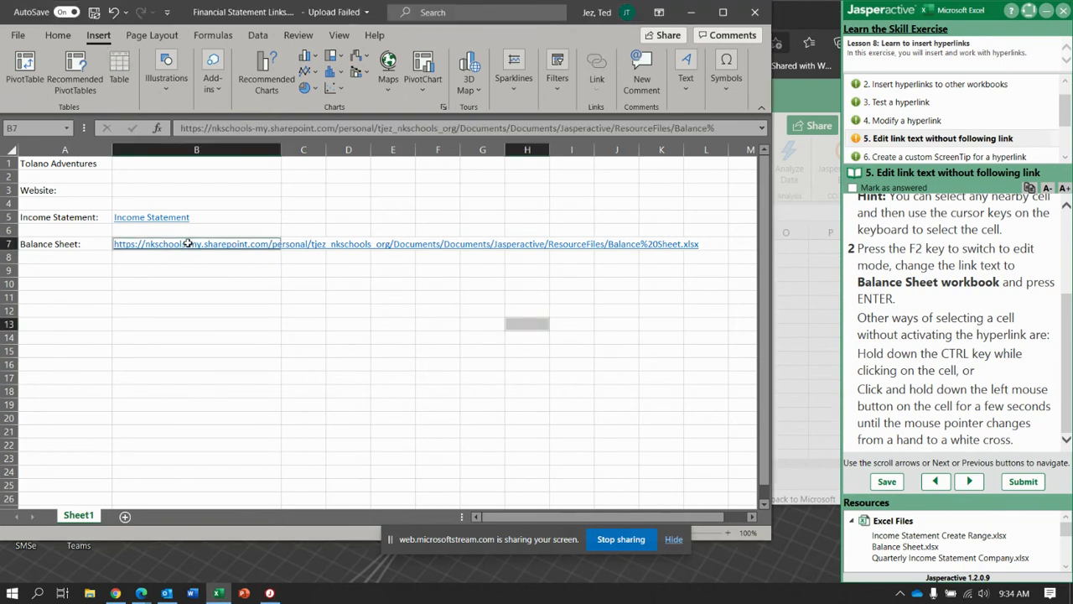
pyautogui.click(158, 251)
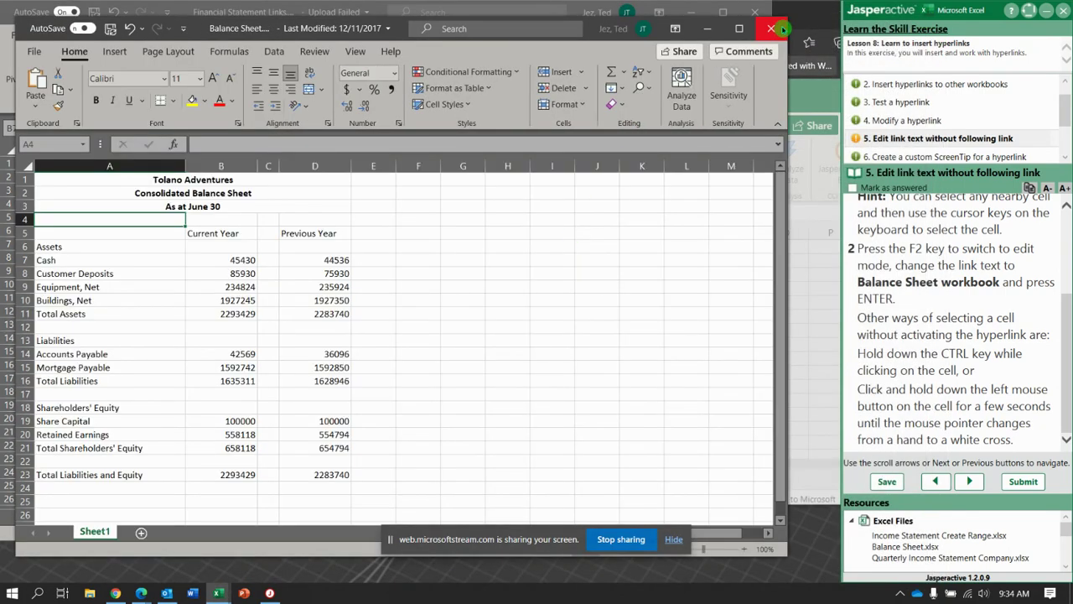
pyautogui.click(776, 30)
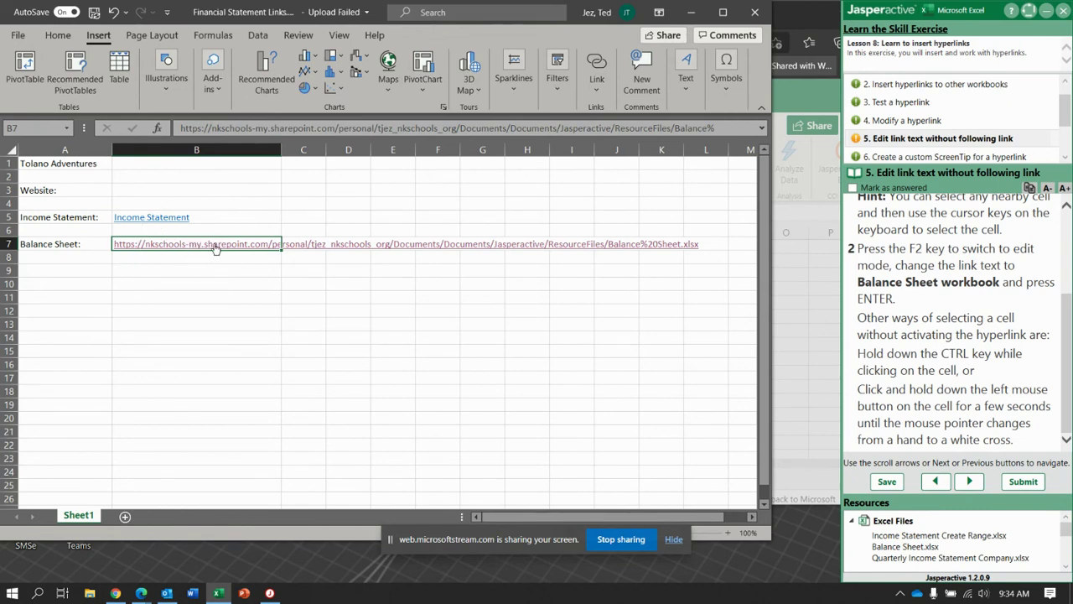
# Change the hyperlink text in cell B7 to "Balance Sheet workbook" without following the link.
pyautogui.click(224, 243)
pyautogui.click(223, 243)
pyautogui.click(1067, 332)
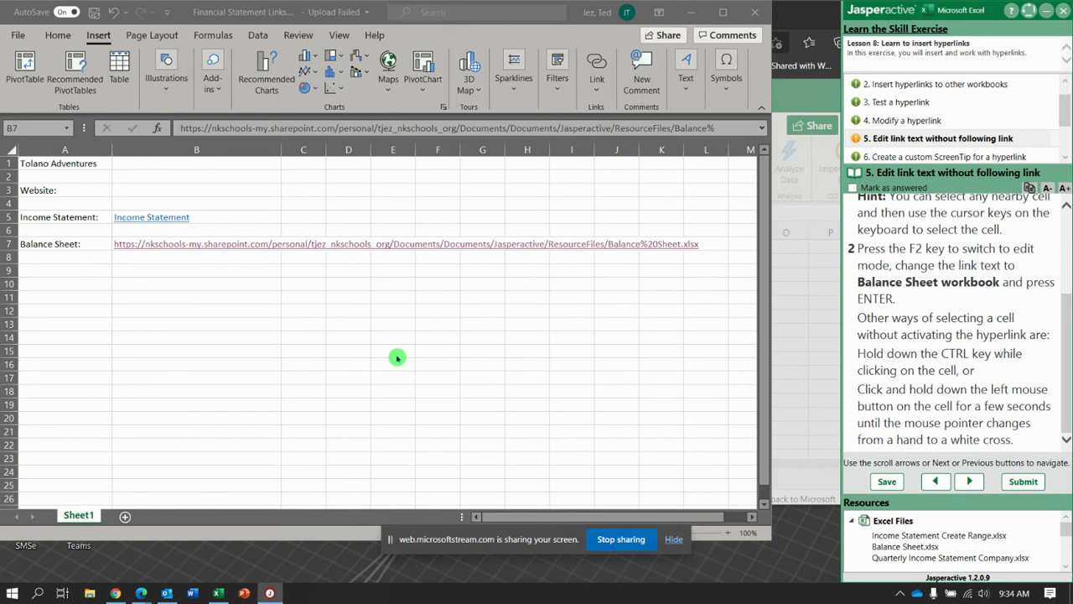
pyautogui.click(246, 248)
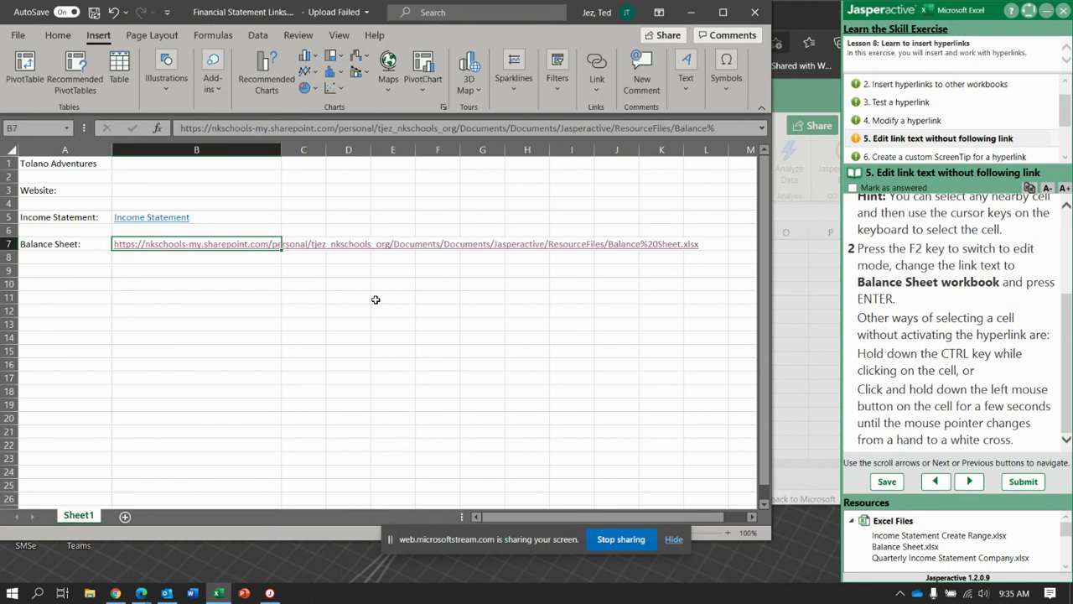
pyautogui.write('Balance Sheet work')
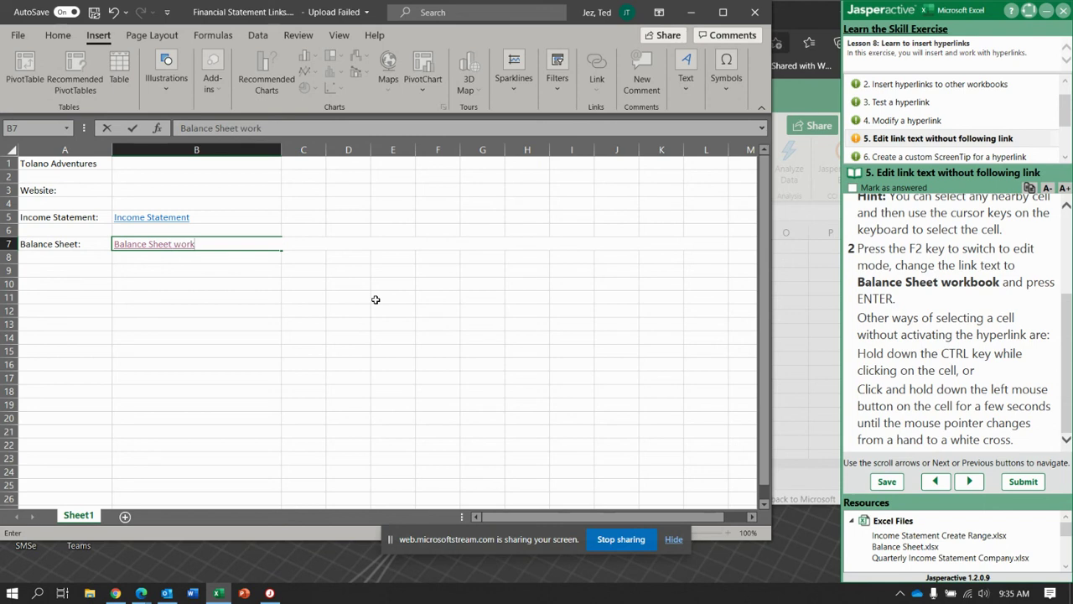
pyautogui.write('book')
pyautogui.press('Return')
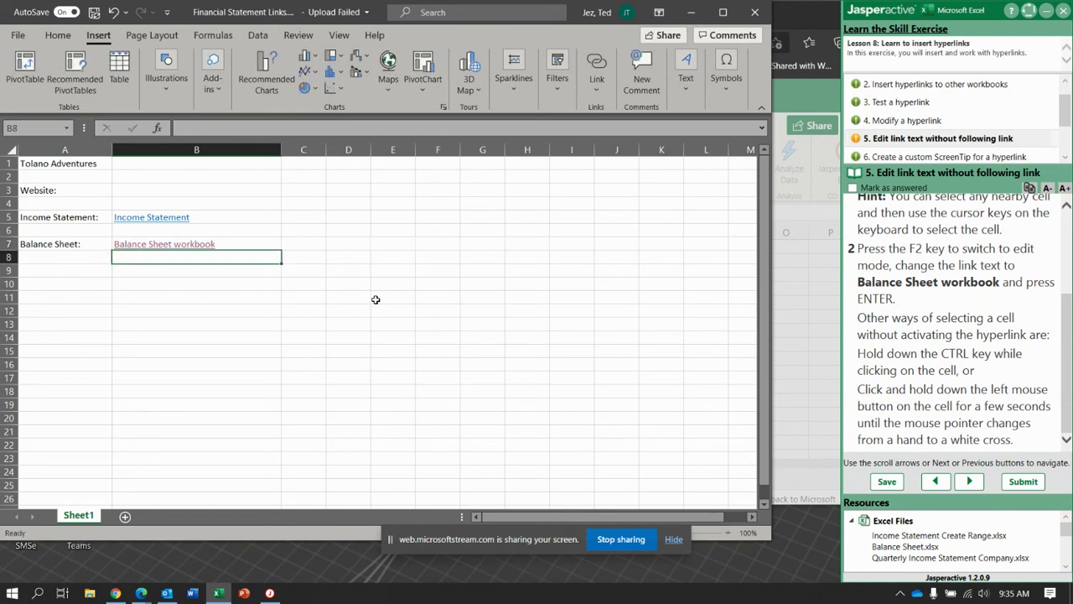
# Submit the exercise for scoring and return to the Jasperactive course page, dismissing the badge notice to review the Lesson 8 progress.
pyautogui.click(1023, 481)
pyautogui.click(617, 348)
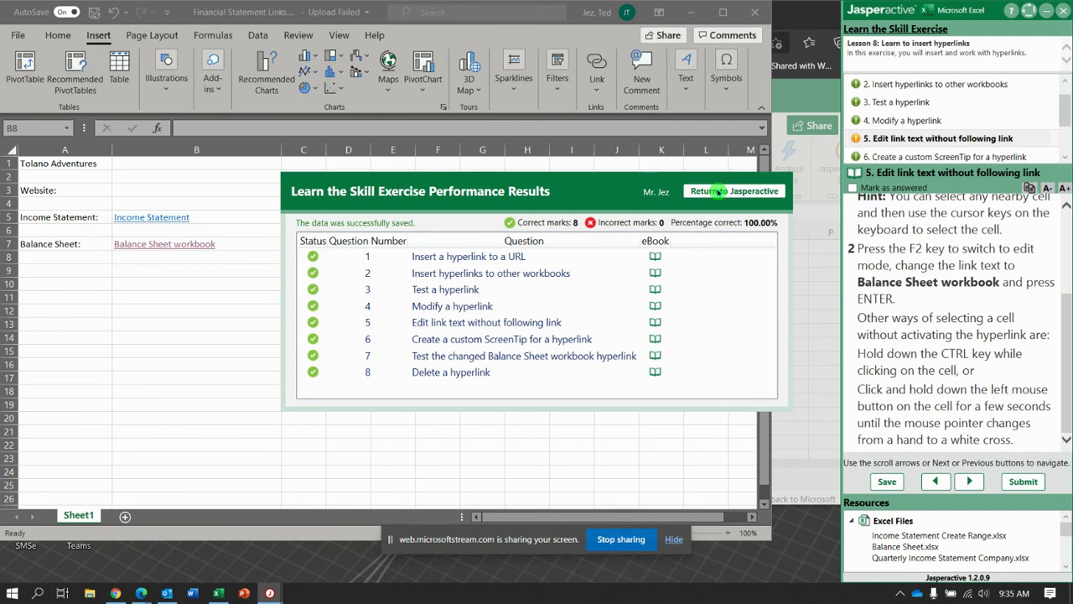
pyautogui.click(718, 191)
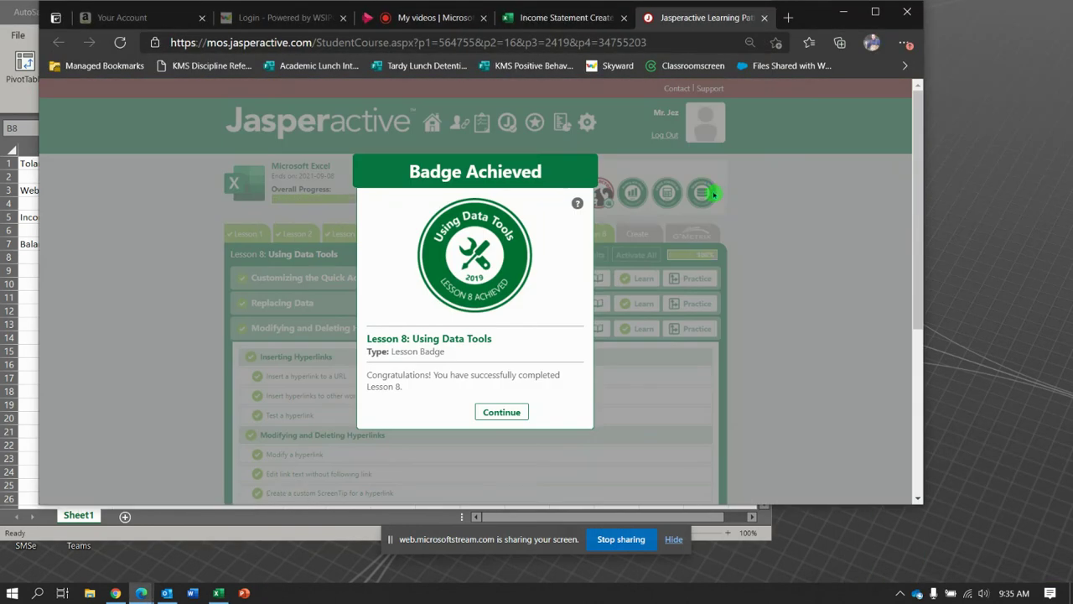
pyautogui.click(502, 412)
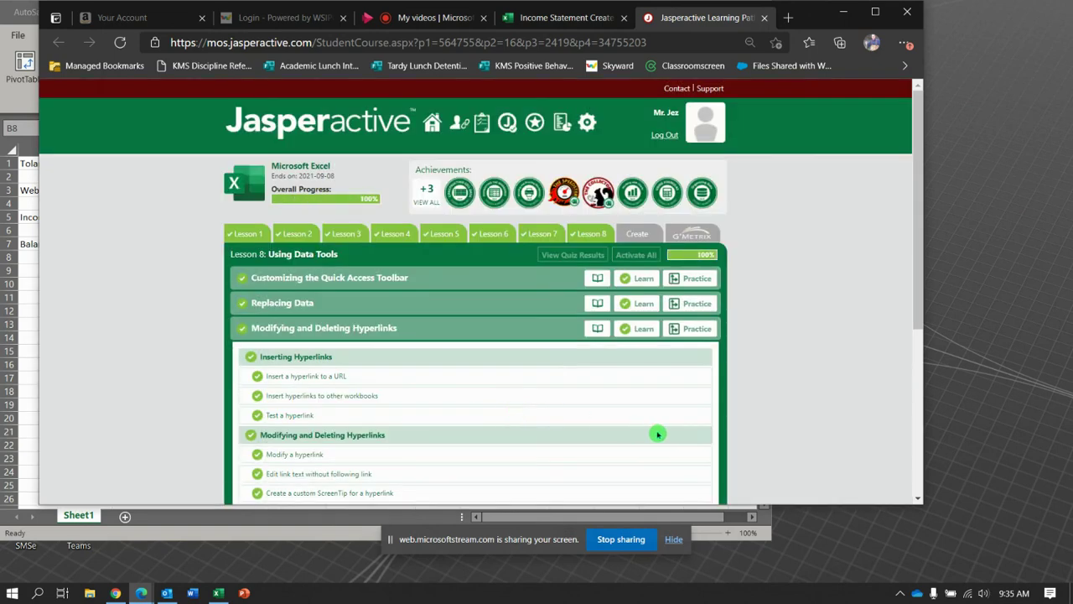
pyautogui.scroll(-3, 647, 407)
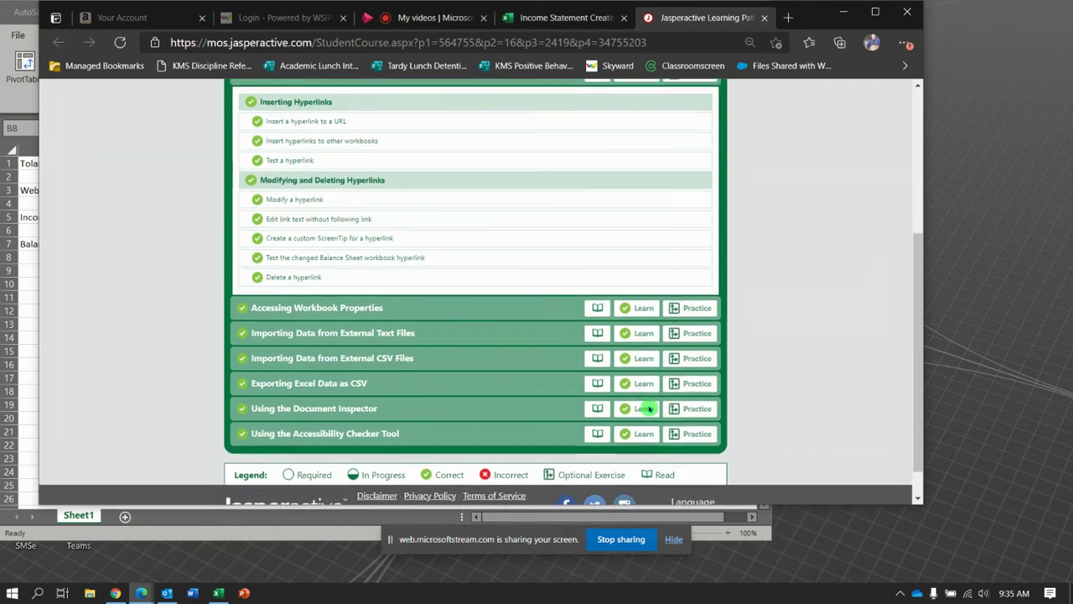
pyautogui.scroll(3, 648, 409)
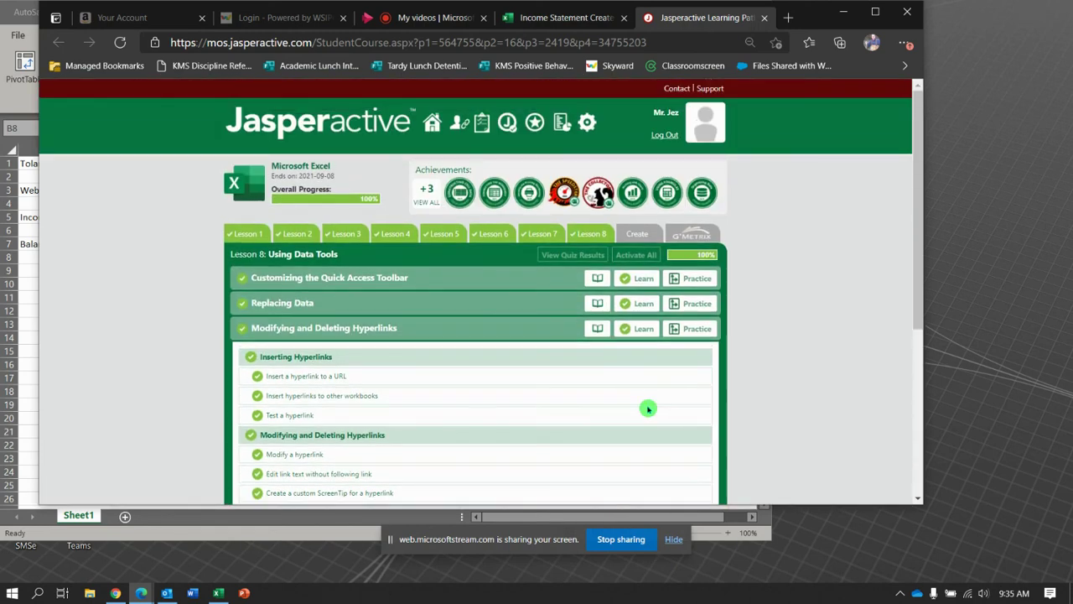